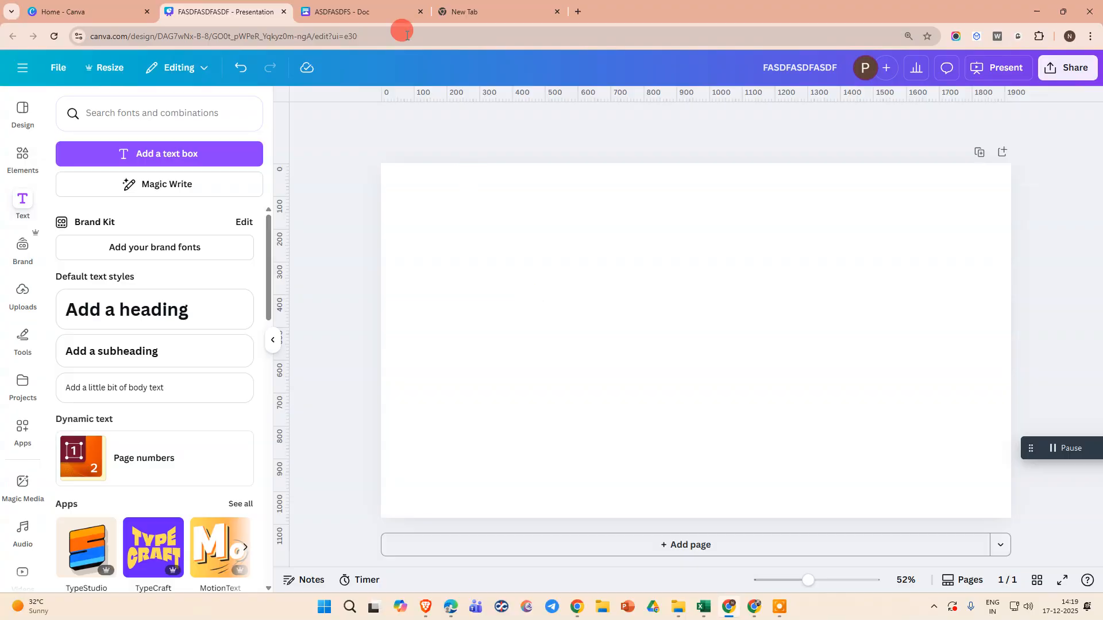
Switch to the FASDFASDFASDF presentation and add a new text box to the blank slide.
{"action": "left_click", "coordinate": [395, 11]}
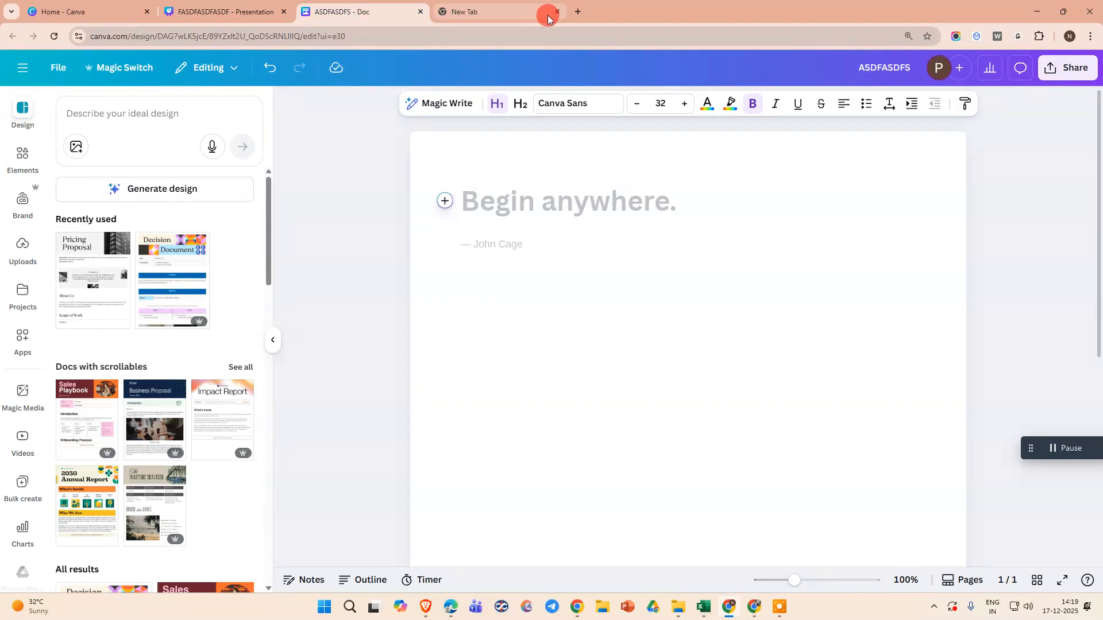
{"action": "left_click", "coordinate": [221, 12]}
{"action": "left_click", "coordinate": [86, 12]}
{"action": "left_click", "coordinate": [229, 13]}
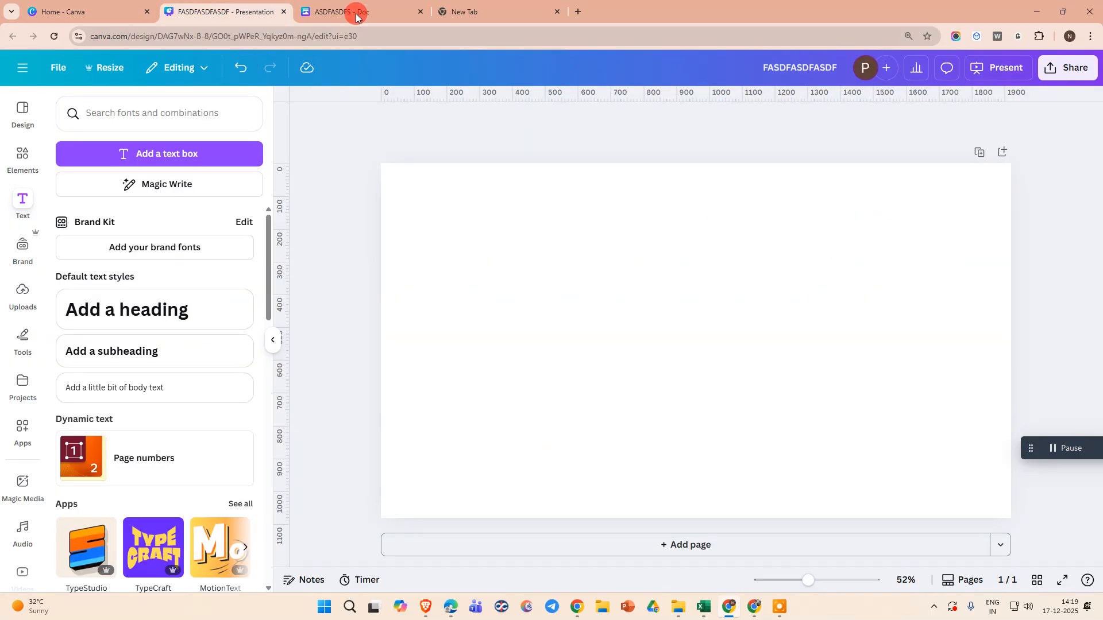
{"action": "left_click", "coordinate": [356, 16]}
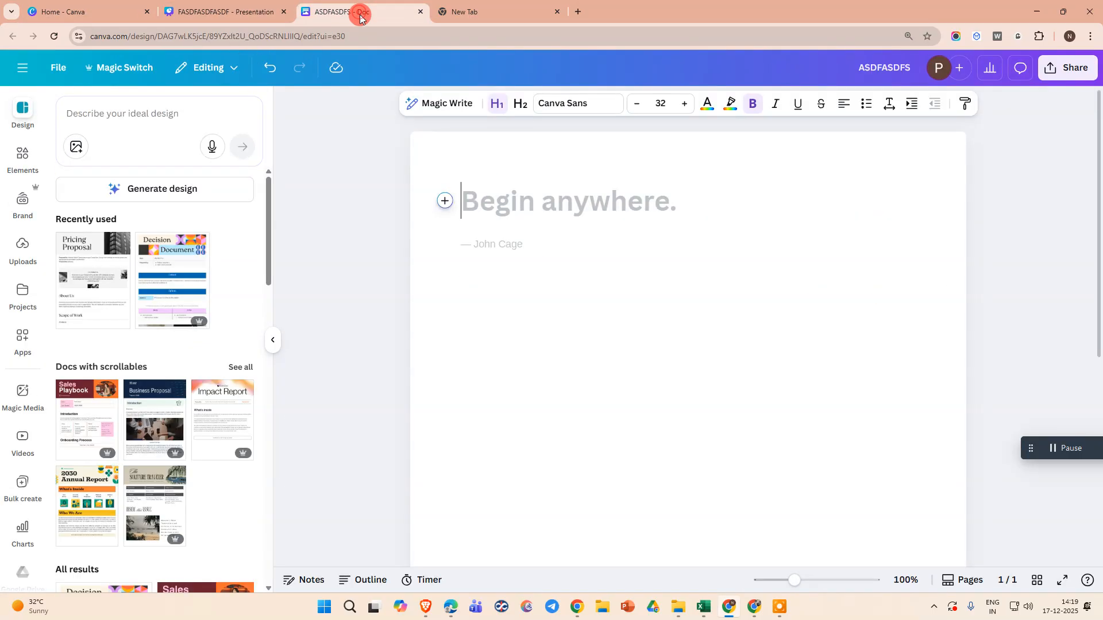
{"action": "left_click", "coordinate": [219, 12]}
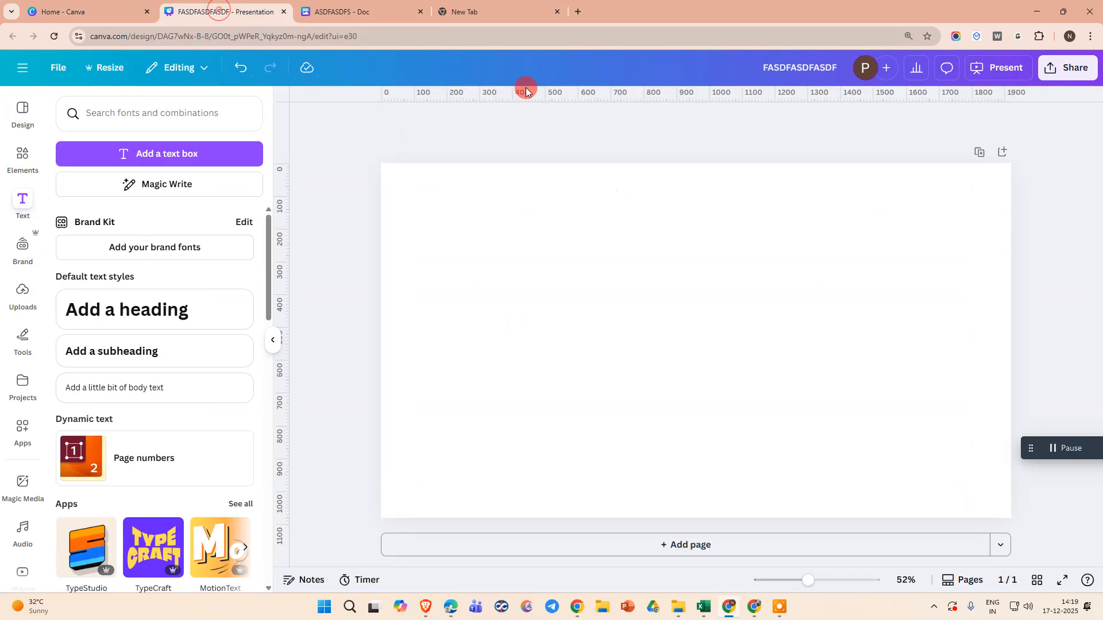
{"action": "left_click", "coordinate": [280, 340]}
{"action": "left_click", "coordinate": [560, 198]}
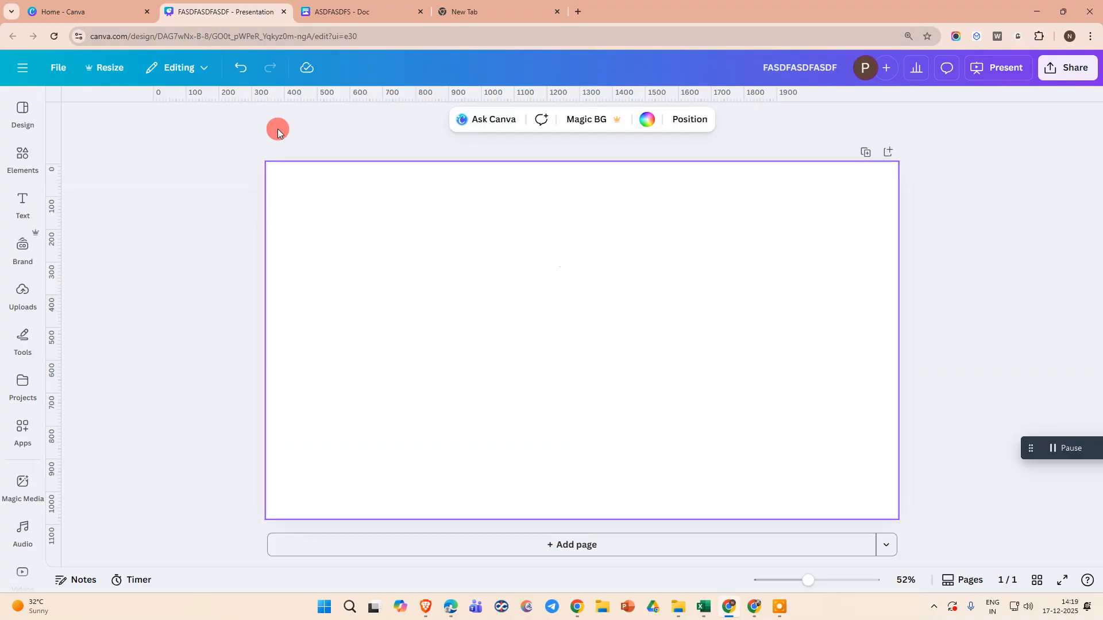
{"action": "left_click", "coordinate": [18, 164]}
{"action": "left_click", "coordinate": [27, 206]}
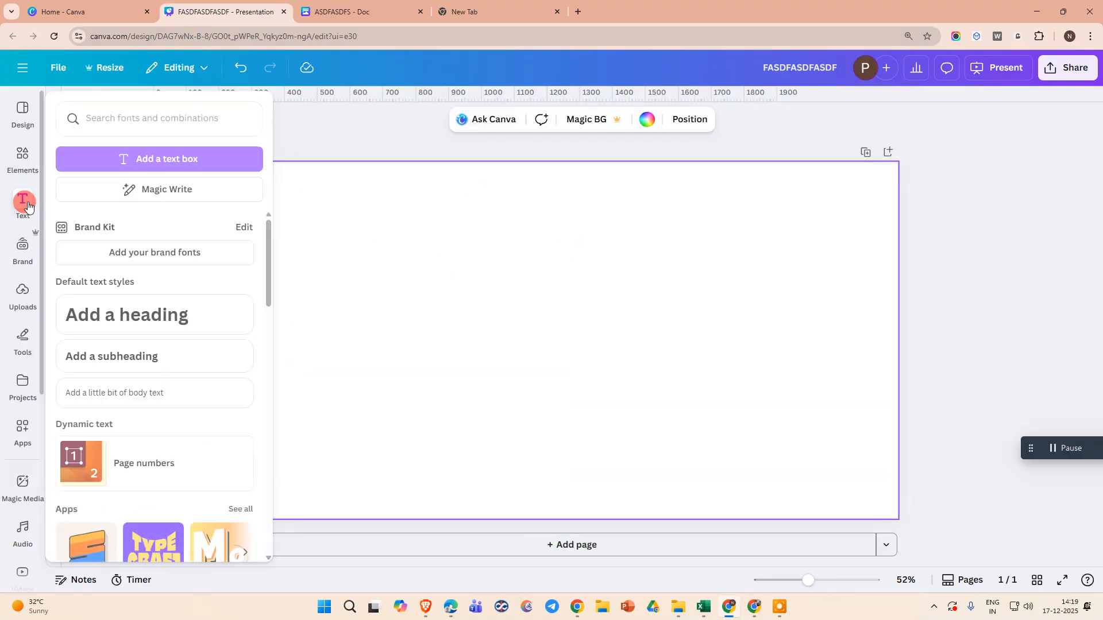
{"action": "left_click", "coordinate": [128, 153]}
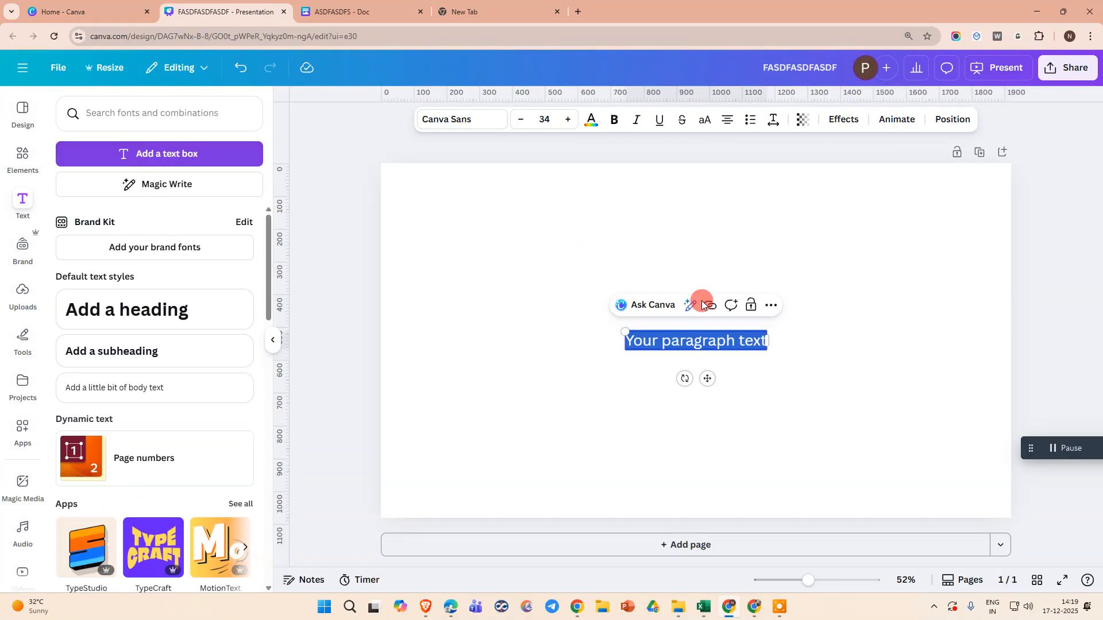
Replace the text box's text with ADFASDFASDFASDF and move the box toward the top of the slide.
{"action": "left_click", "coordinate": [668, 343]}
{"action": "key", "text": "ctrl+a"}
{"action": "type", "text": "ADFASDFASDFASDF"}
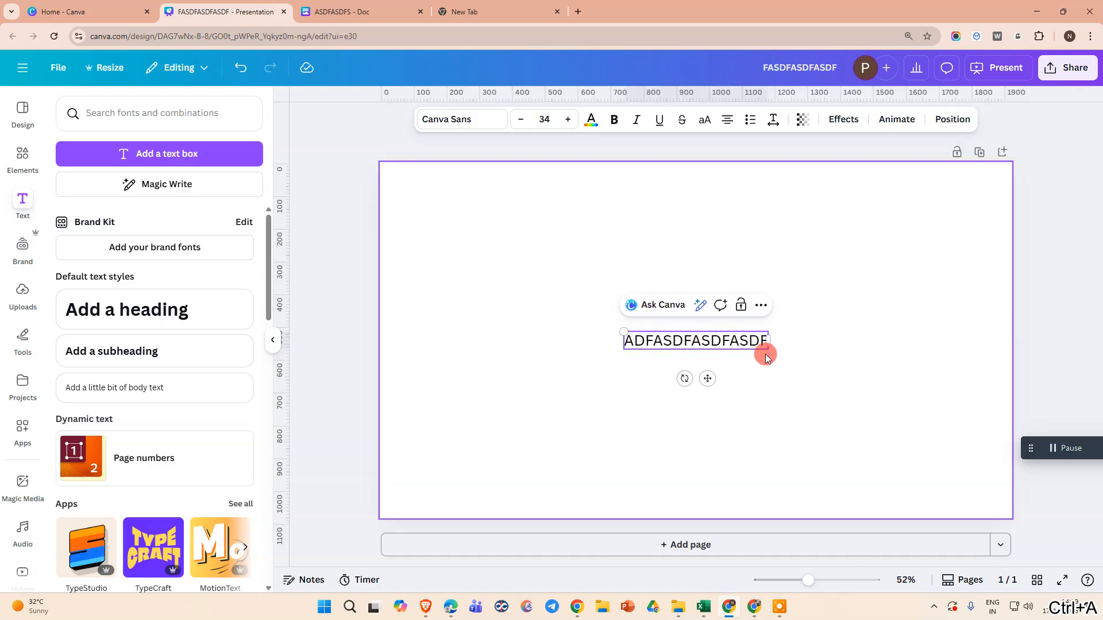
{"action": "left_click", "coordinate": [766, 352]}
{"action": "left_click_drag", "start_coordinate": [664, 339], "coordinate": [644, 224]}
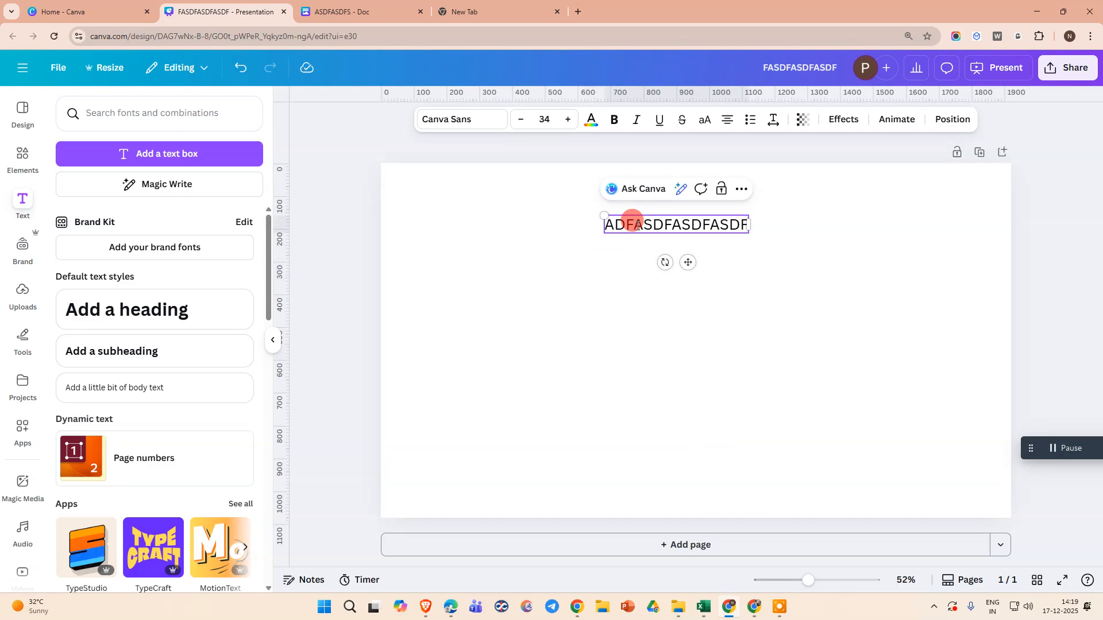
Format the text box as a bulleted list.
{"action": "left_click", "coordinate": [750, 122]}
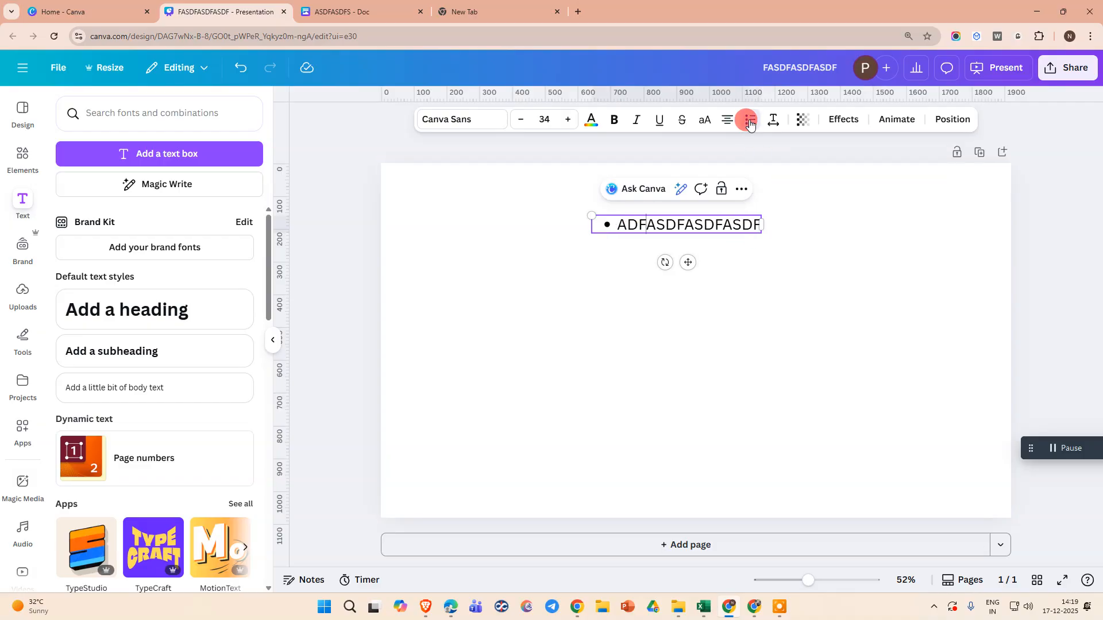
{"action": "left_click", "coordinate": [752, 121]}
{"action": "left_click", "coordinate": [620, 227]}
{"action": "left_click", "coordinate": [751, 122]}
{"action": "left_click", "coordinate": [751, 123]}
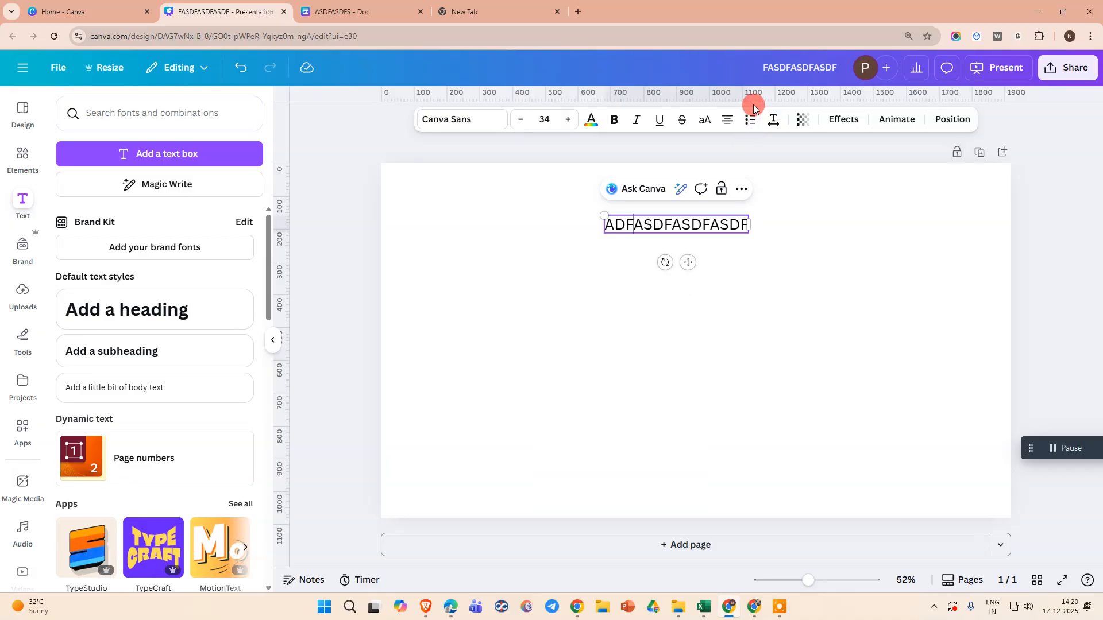
{"action": "left_click", "coordinate": [749, 121]}
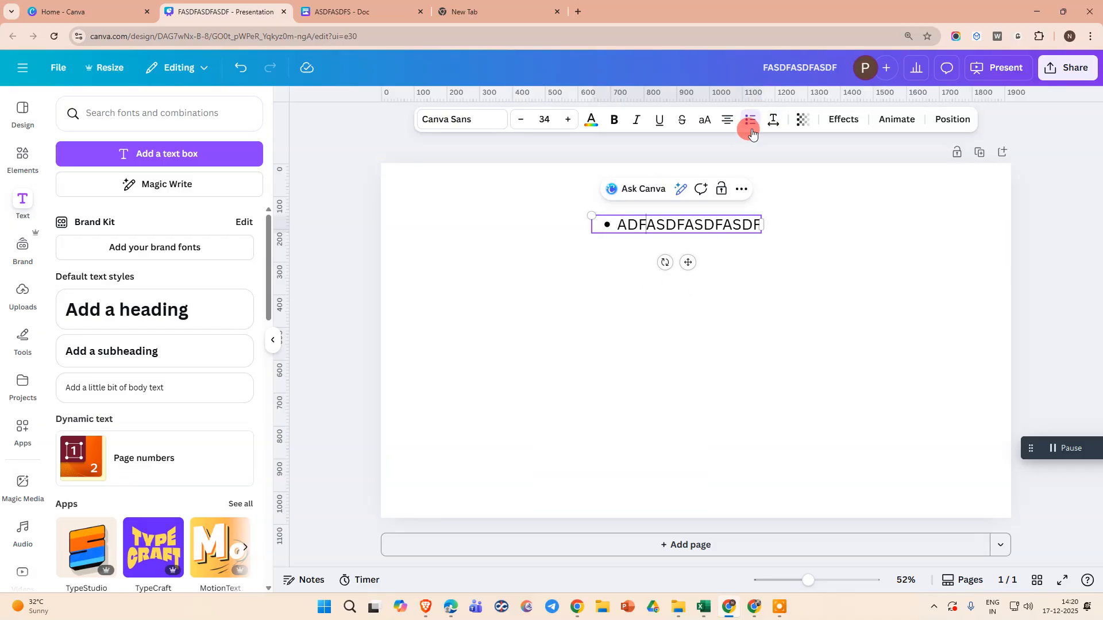
{"action": "left_click", "coordinate": [753, 123]}
{"action": "left_click", "coordinate": [752, 123]}
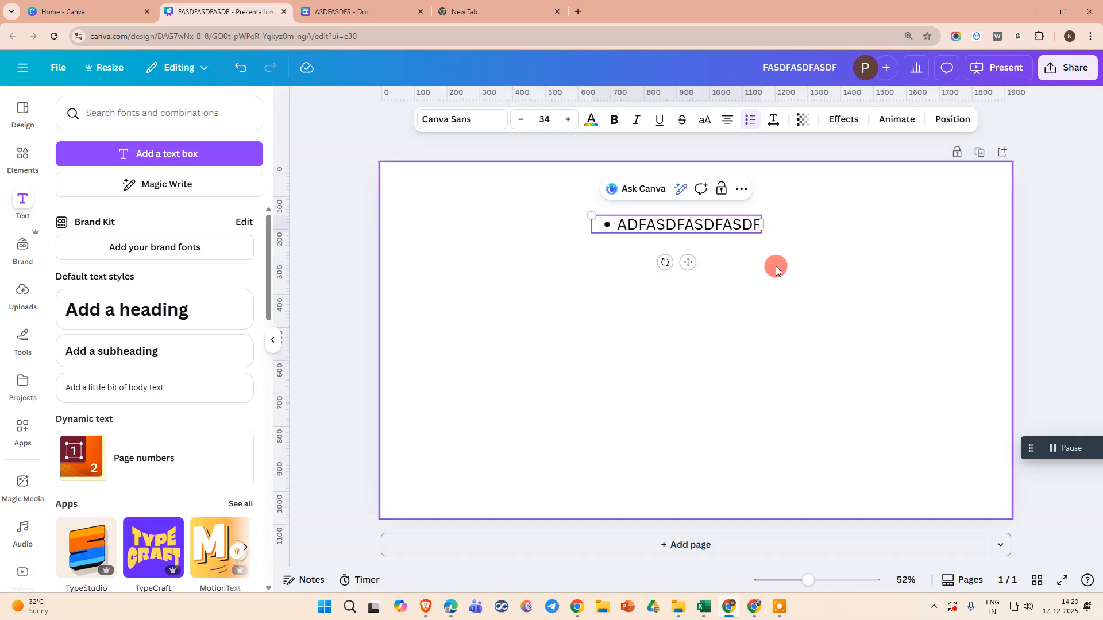
Add five more bulleted lines of placeholder text, starting with SDFASDFASDFASDF, to the list.
{"action": "key", "text": "Return"}
{"action": "type", "text": "SDFASDFASDFASDF"}
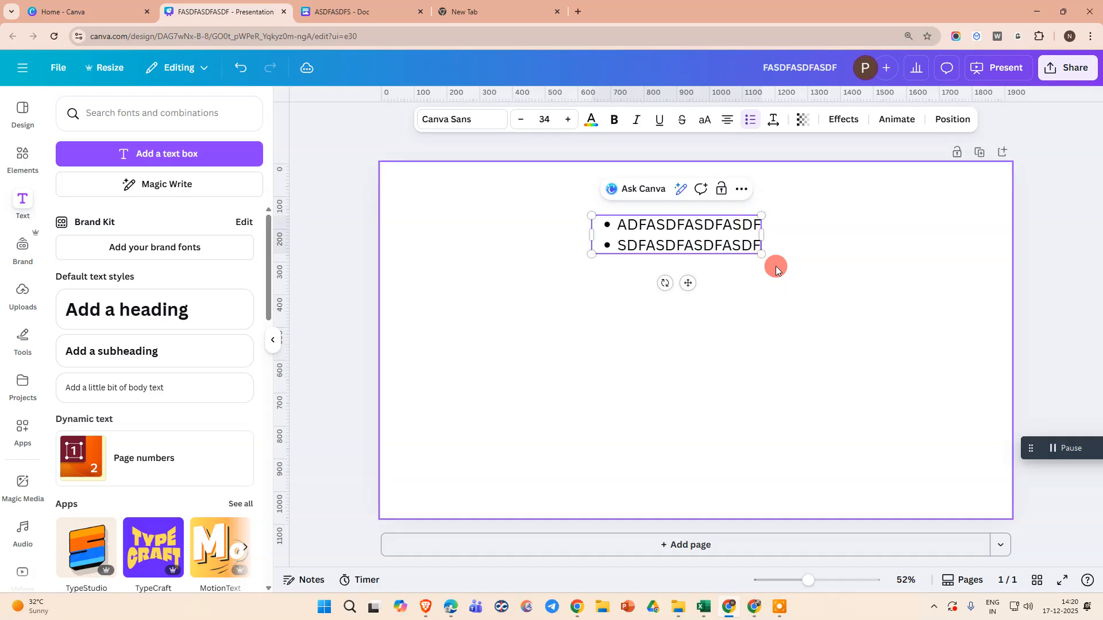
{"action": "key", "text": "Return"}
{"action": "type", "text": "ASDFASDFASDFS"}
{"action": "key", "text": "Return"}
{"action": "type", "text": "A"}
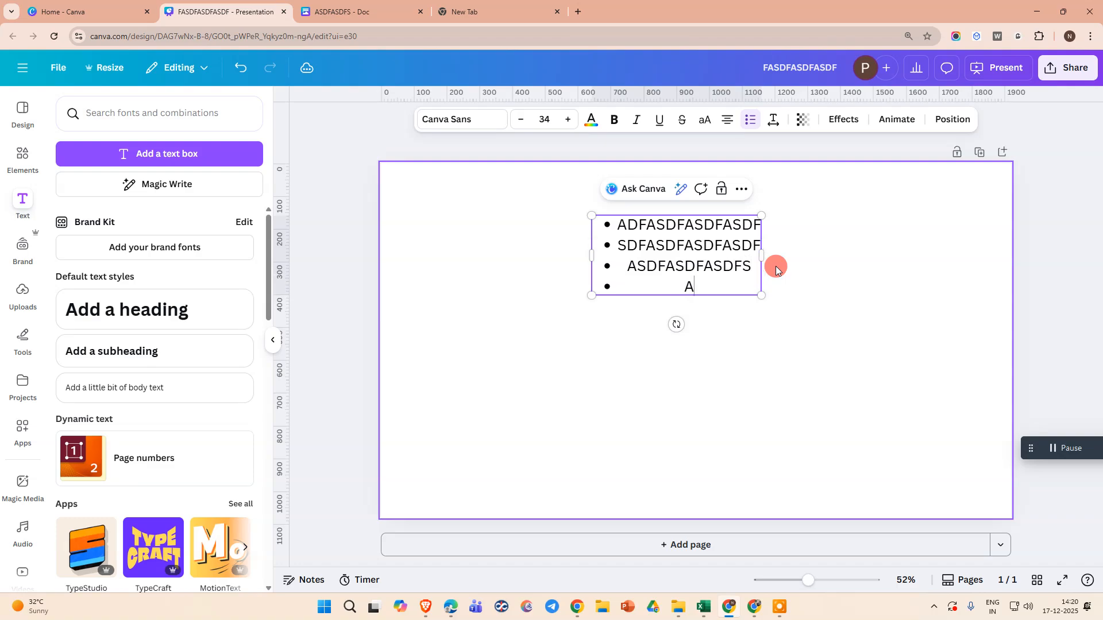
{"action": "type", "text": "SDFASDFASDFSADF"}
{"action": "key", "text": "Return"}
{"action": "type", "text": "ASDF"}
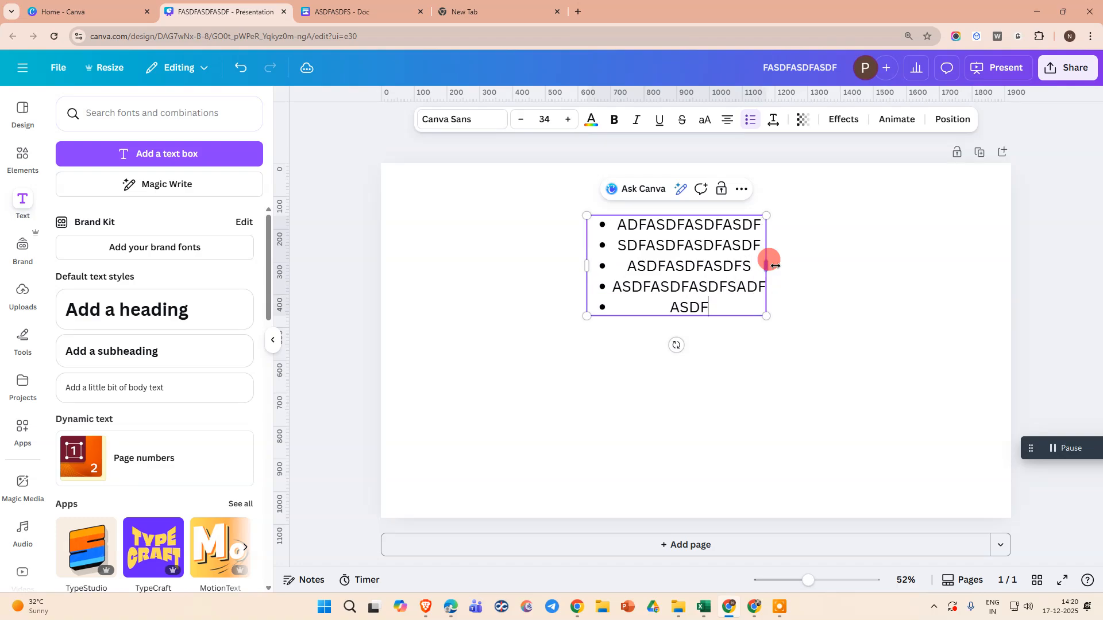
{"action": "type", "text": "ASDFASDFASDF"}
{"action": "key", "text": "Return"}
{"action": "type", "text": "ASDFASDF"}
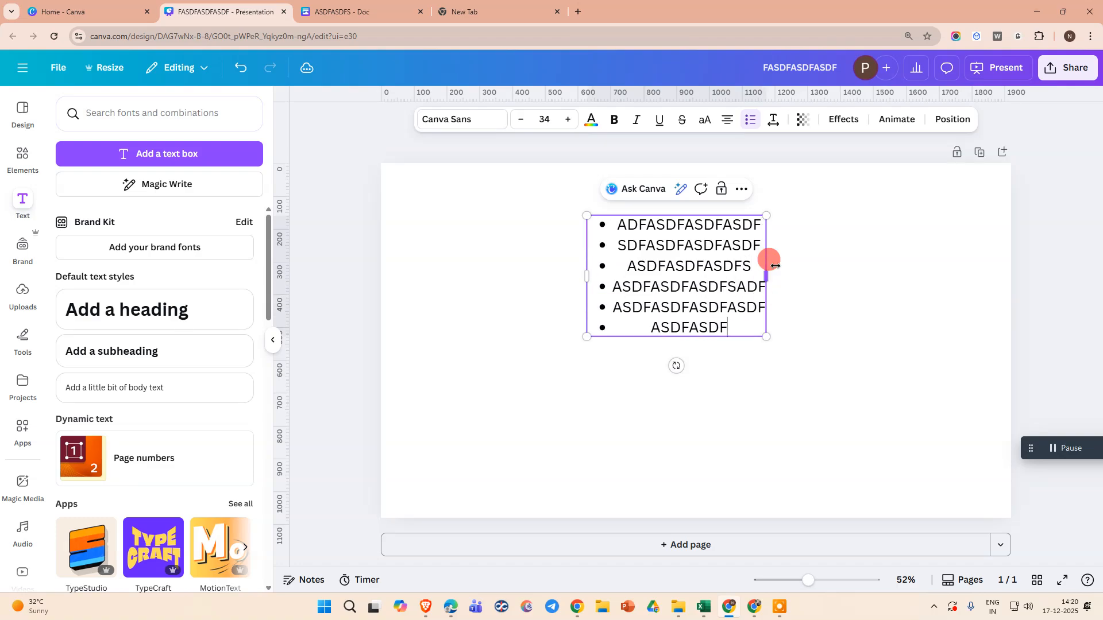
{"action": "type", "text": "ASDF"}
{"action": "key", "text": "Return"}
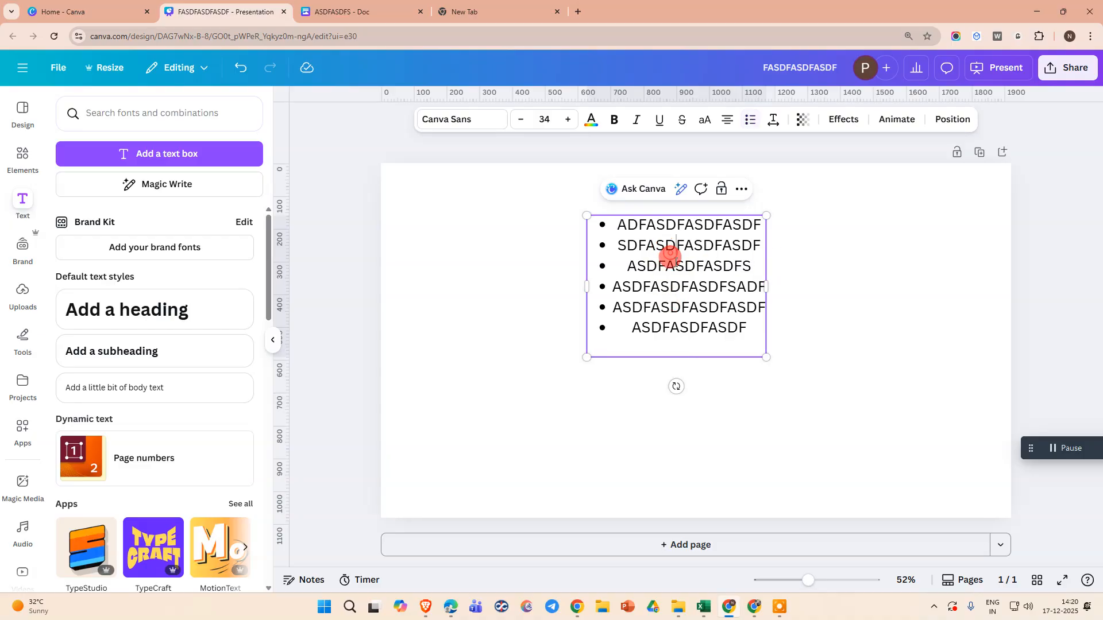
Select all the list text and set its alignment to left.
{"action": "left_click", "coordinate": [726, 120]}
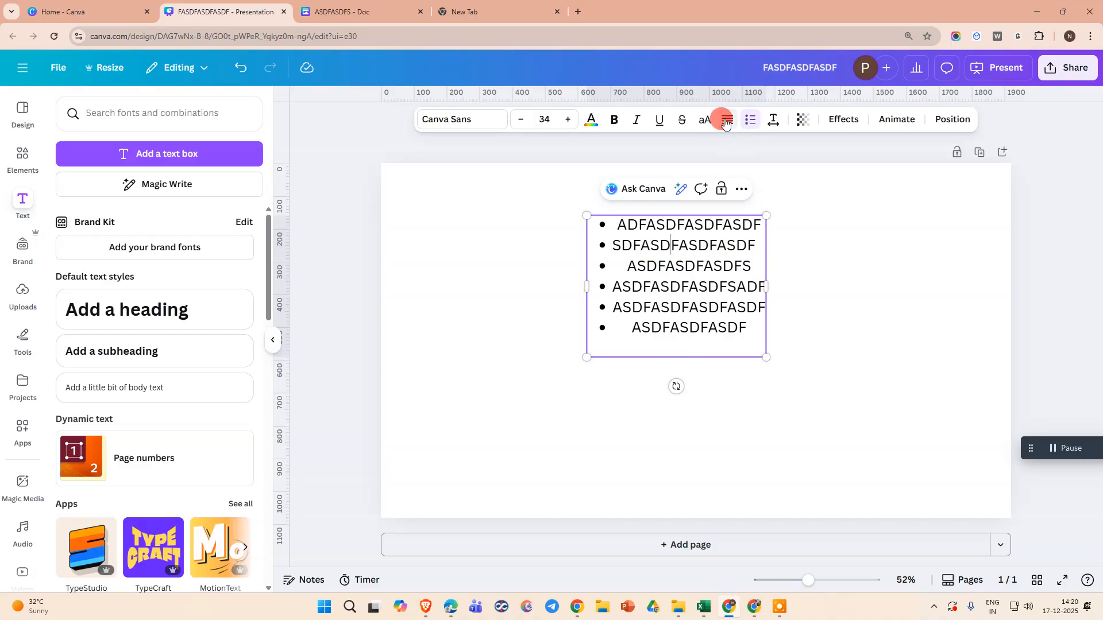
{"action": "left_click", "coordinate": [725, 121]}
{"action": "left_click", "coordinate": [725, 121]}
{"action": "left_click", "coordinate": [726, 120]}
{"action": "key", "text": "ctrl+a"}
{"action": "left_click", "coordinate": [629, 241]}
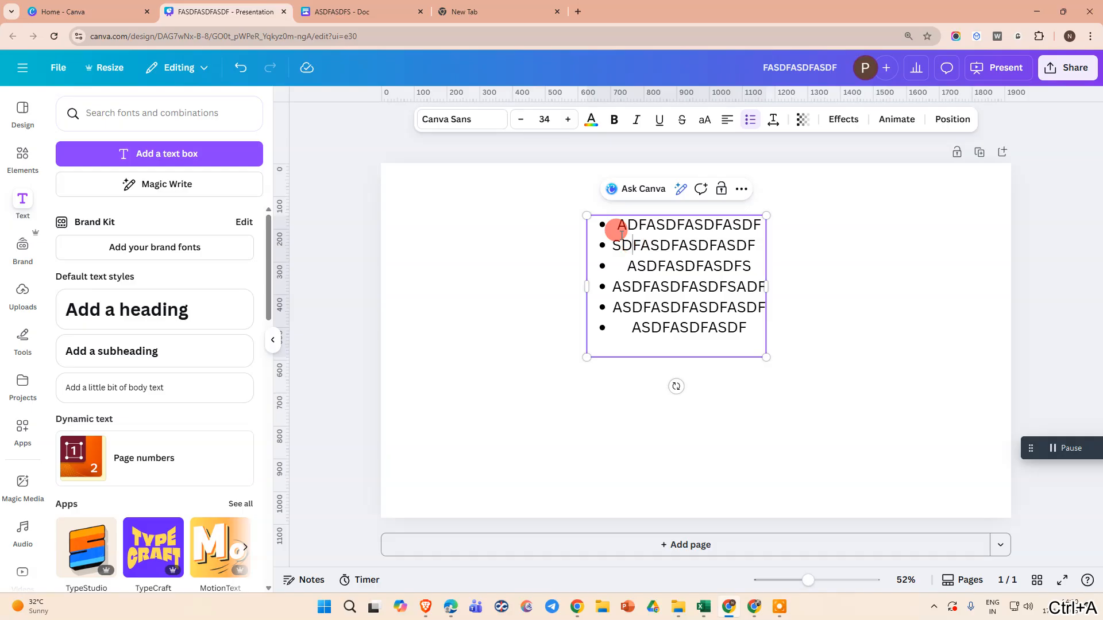
{"action": "key", "text": "ctrl+a"}
{"action": "left_click", "coordinate": [628, 267]}
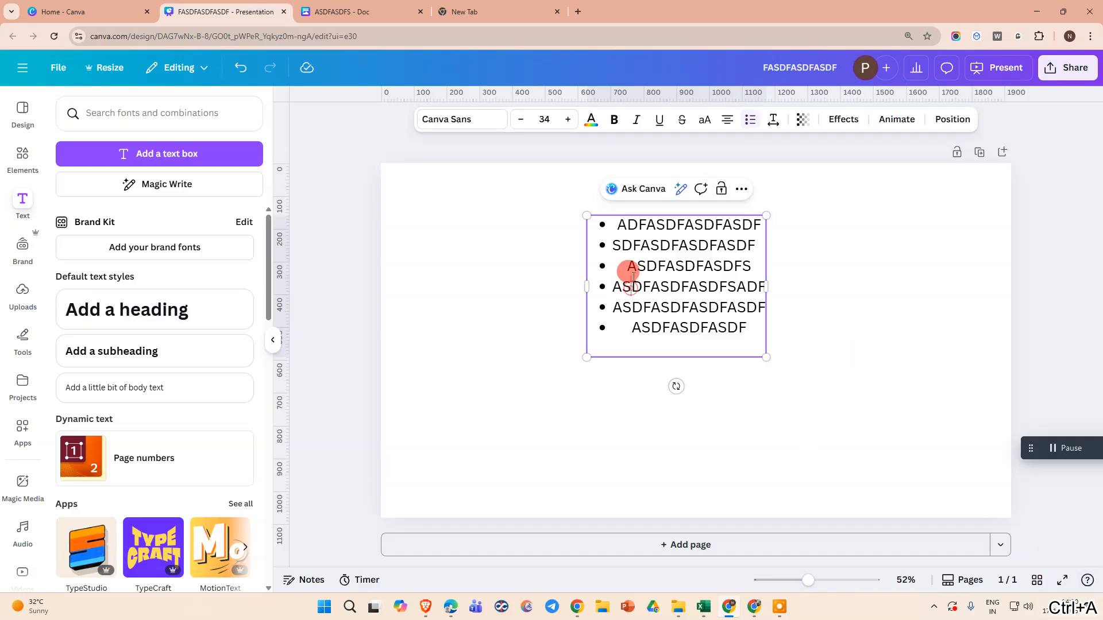
{"action": "left_click_drag", "start_coordinate": [613, 221], "coordinate": [750, 321]}
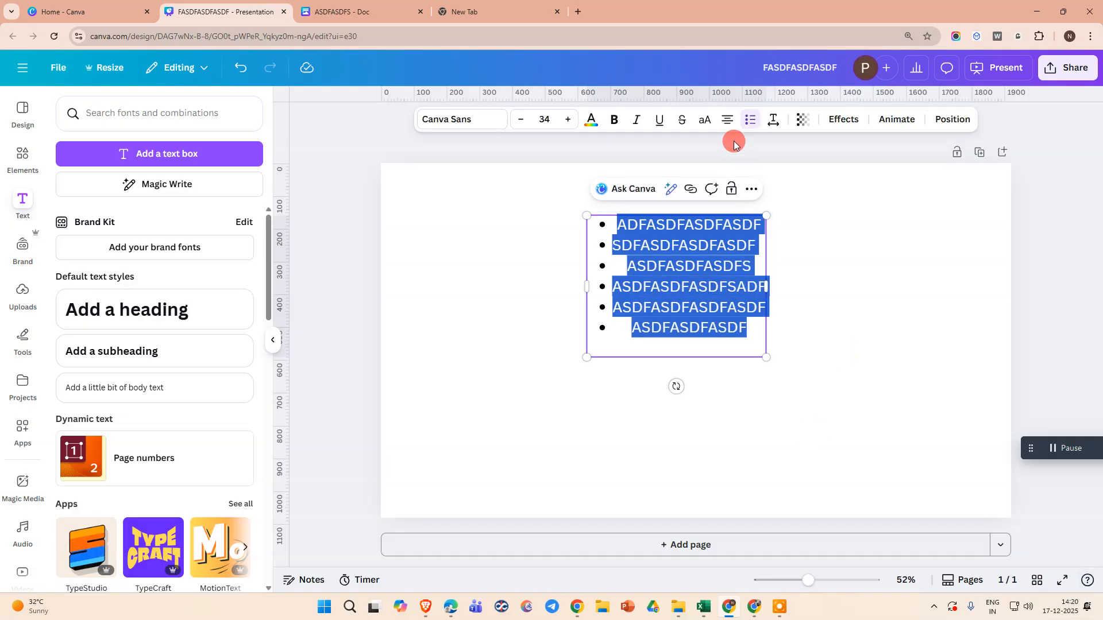
{"action": "left_click", "coordinate": [726, 120]}
{"action": "left_click", "coordinate": [726, 121]}
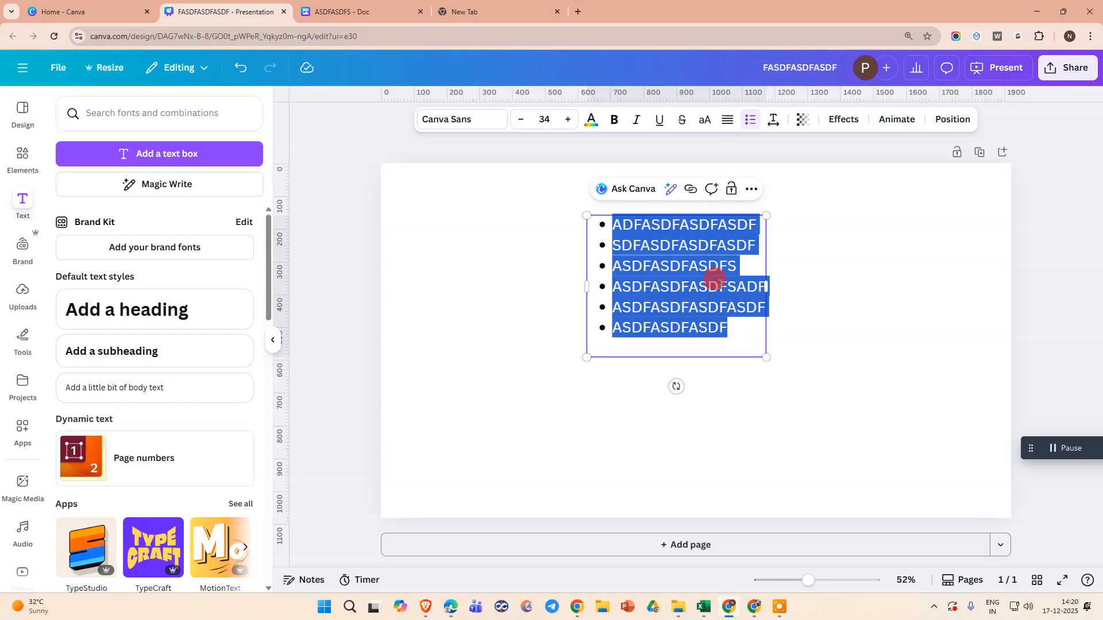
Delete the empty bullet at the end of the list.
{"action": "left_click", "coordinate": [635, 303]}
{"action": "left_click", "coordinate": [645, 348]}
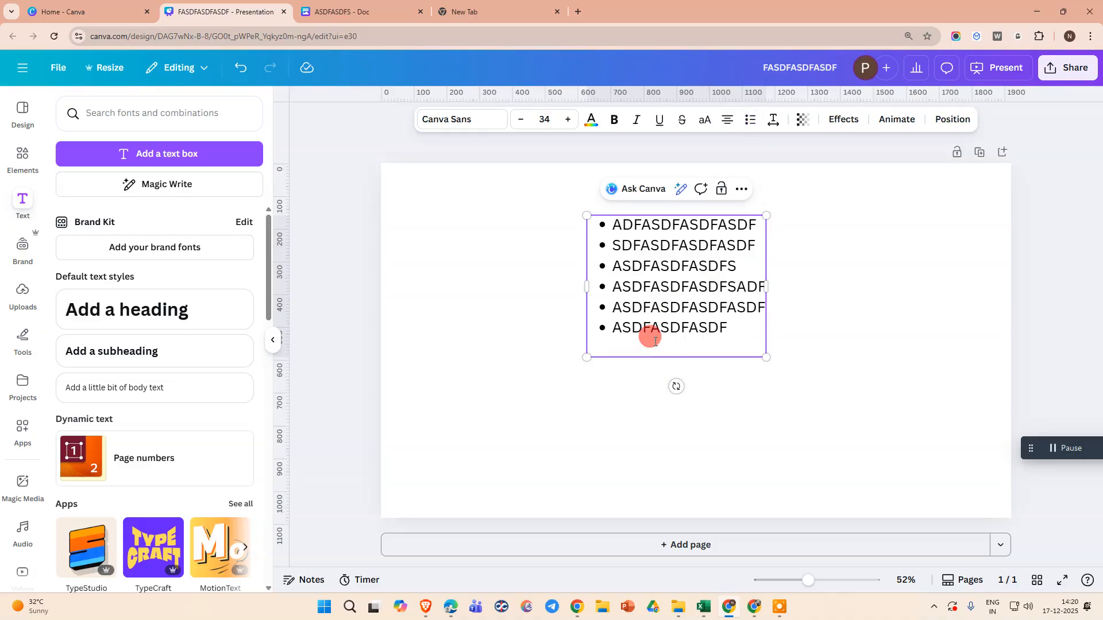
{"action": "key", "text": "BackSpace"}
Move the bulleted text box toward the middle of the slide.
{"action": "left_click", "coordinate": [826, 248]}
{"action": "left_click_drag", "start_coordinate": [680, 285], "coordinate": [610, 360]}
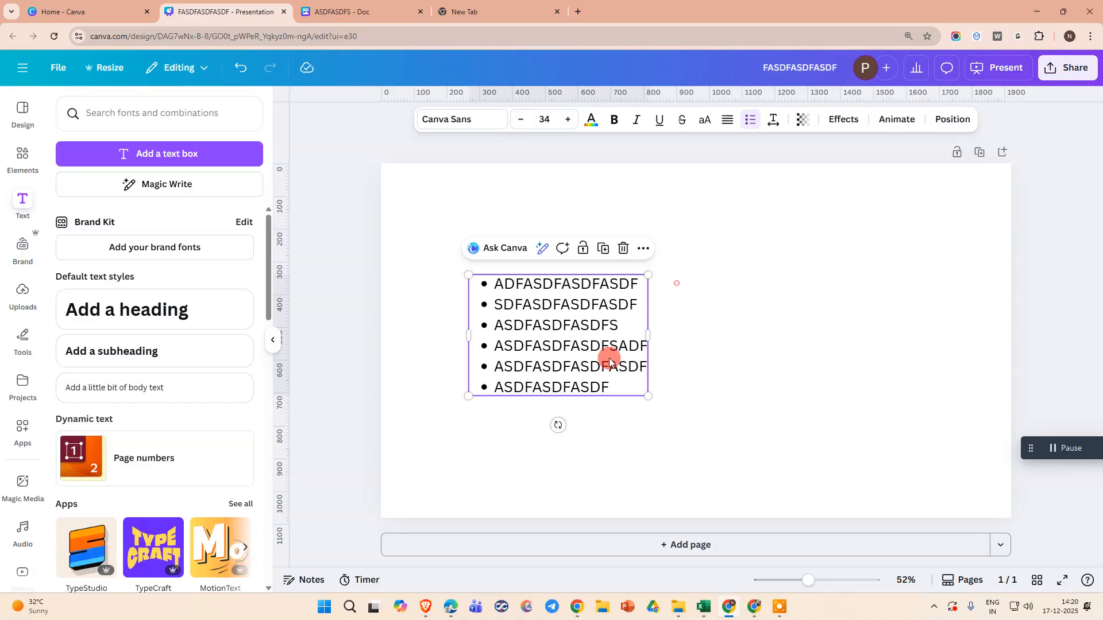
{"action": "left_click_drag", "start_coordinate": [532, 318], "coordinate": [766, 298]}
Switch to the ASDFASDFS doc and type SDFSADFSDF as the first heading line.
{"action": "left_click", "coordinate": [359, 15]}
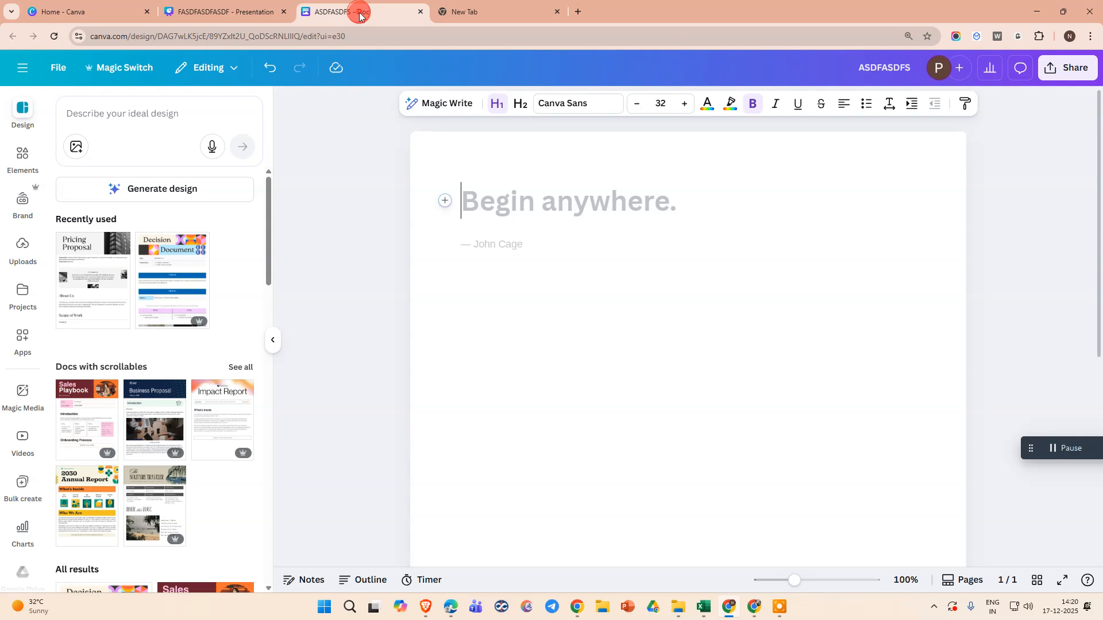
{"action": "left_click", "coordinate": [481, 200]}
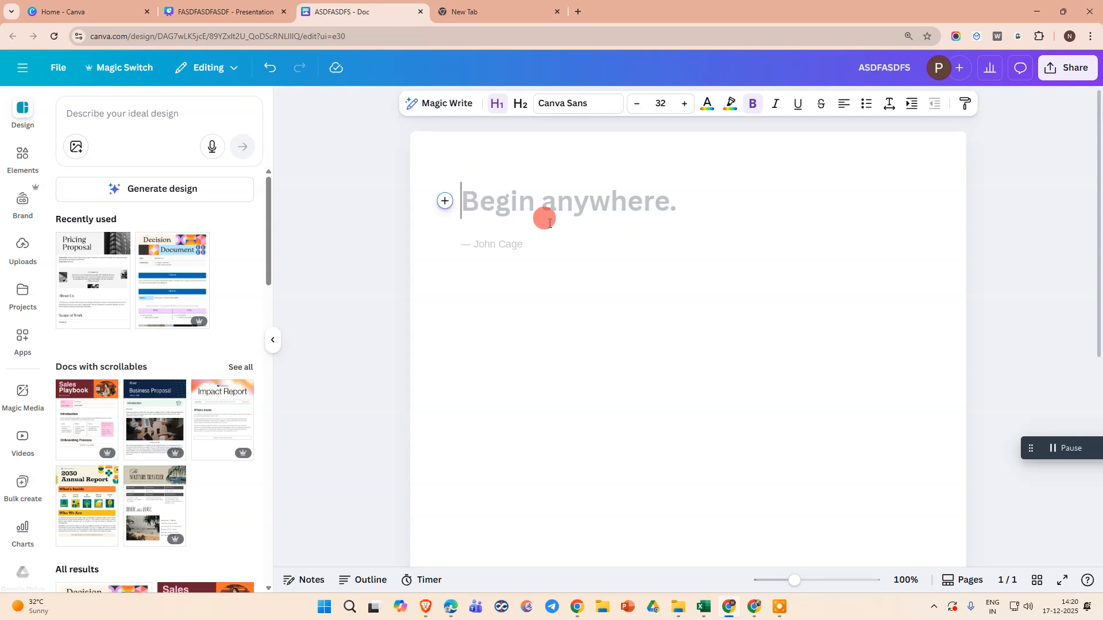
{"action": "type", "text": "SDFSADFSDF"}
{"action": "left_click", "coordinate": [567, 201]}
Select the SDFSADFSDF heading and format it as a bulleted list.
{"action": "left_click_drag", "start_coordinate": [481, 199], "coordinate": [635, 204]}
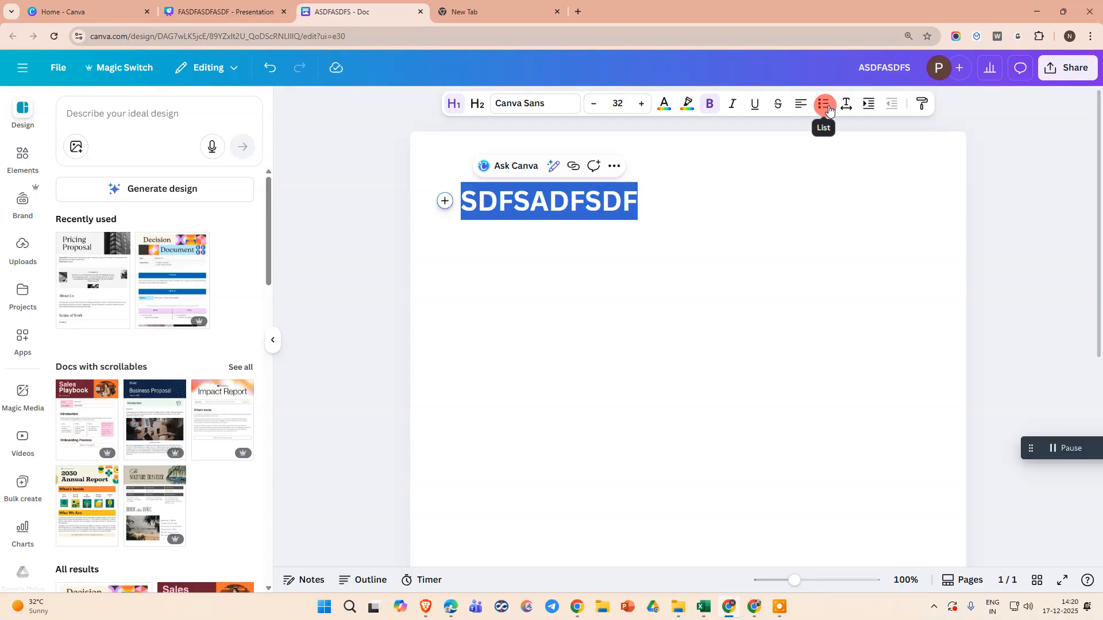
{"action": "left_click", "coordinate": [467, 198]}
{"action": "left_click_drag", "start_coordinate": [468, 198], "coordinate": [647, 196]}
{"action": "left_click", "coordinate": [825, 105]}
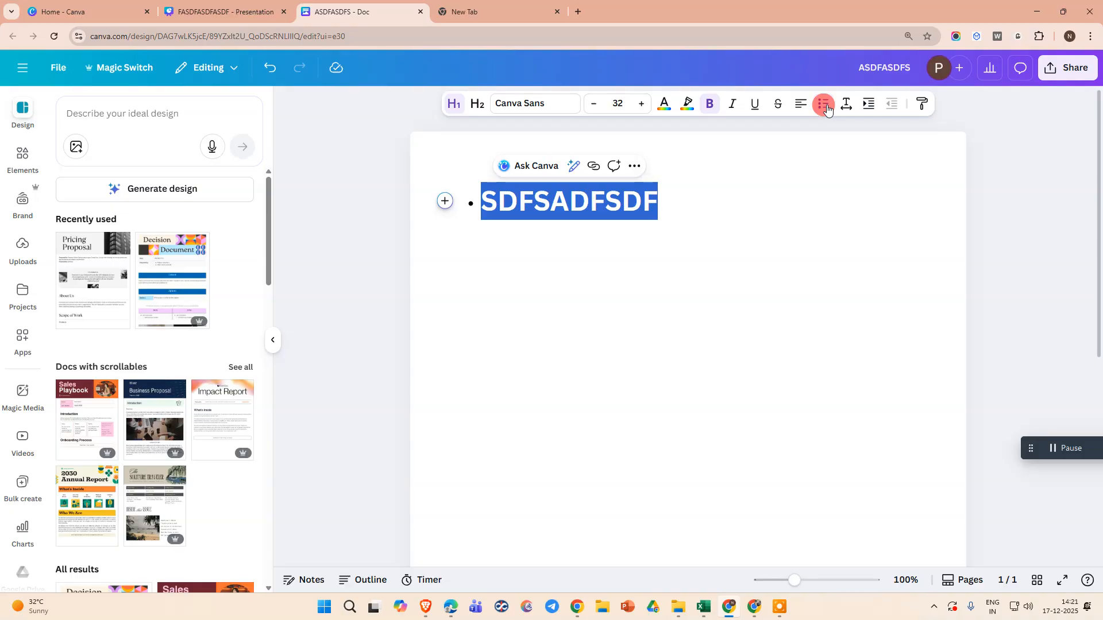
{"action": "left_click", "coordinate": [826, 107]}
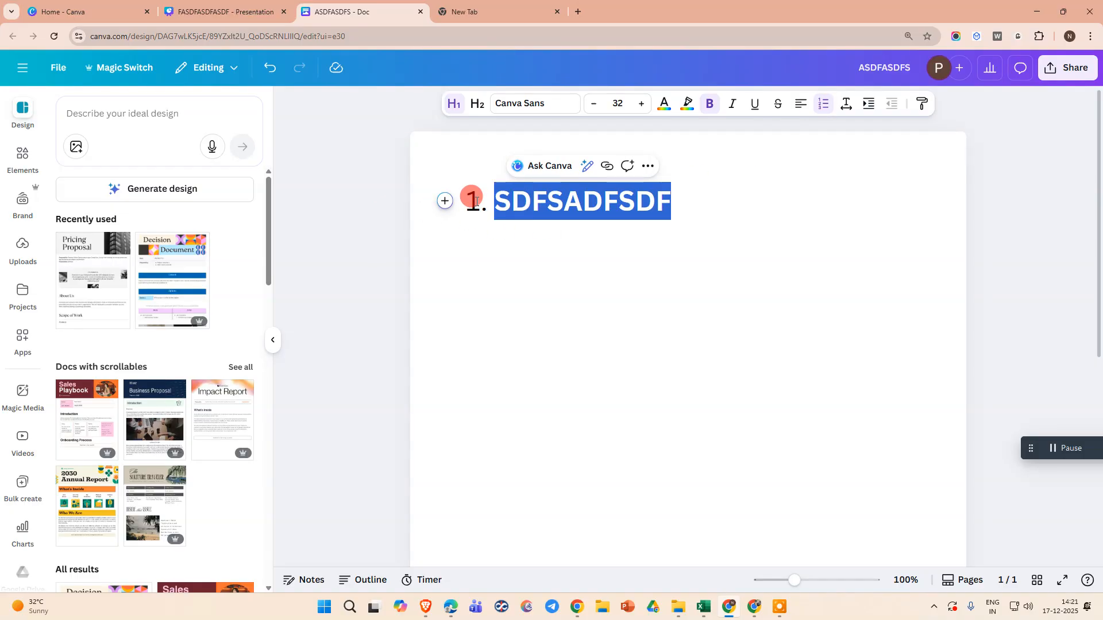
{"action": "left_click", "coordinate": [824, 105]}
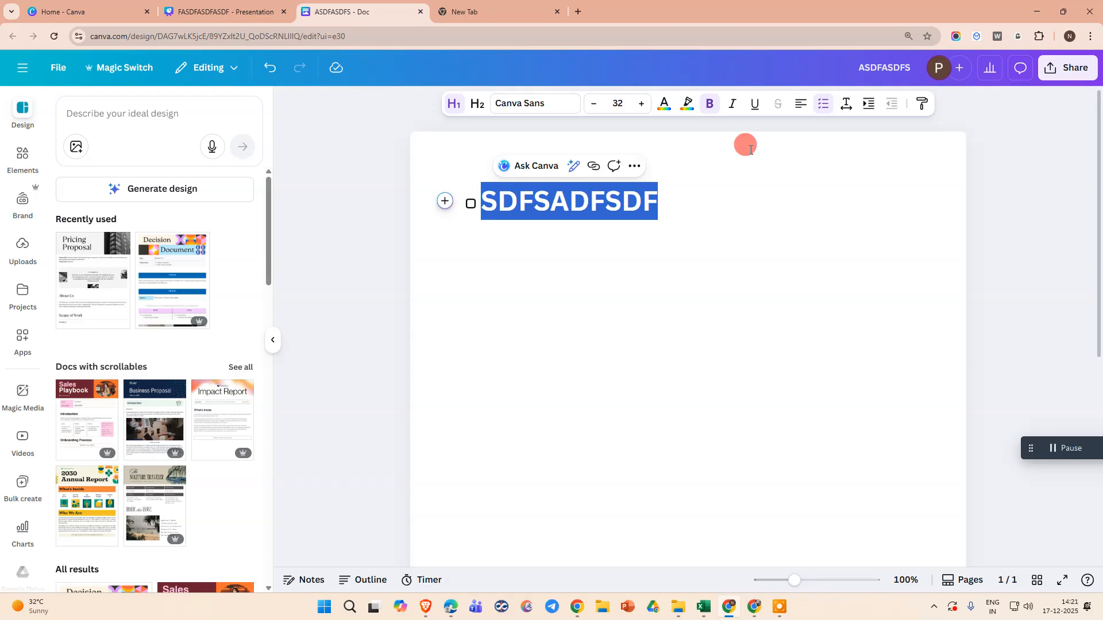
{"action": "left_click", "coordinate": [823, 105]}
{"action": "left_click", "coordinate": [823, 104]}
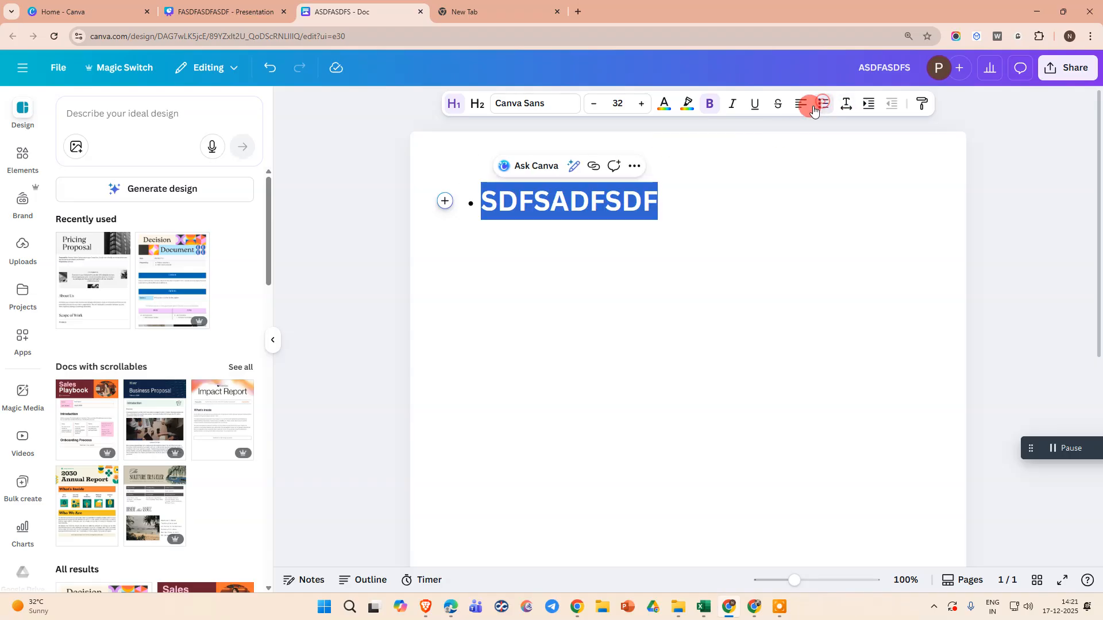
Add seven more bulleted items below the heading, such as ASDFASDF, ASDFASDFASDF and ASDFASDFSADF.
{"action": "left_click", "coordinate": [670, 198]}
{"action": "key", "text": "Return"}
{"action": "type", "text": "ASDFASDF"}
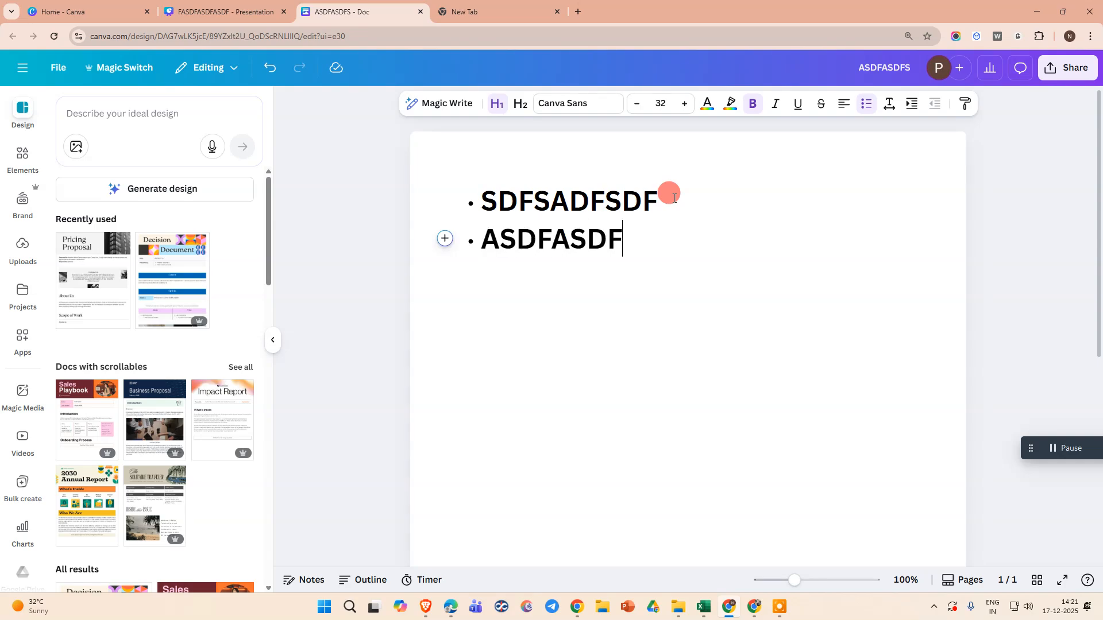
{"action": "key", "text": "Return"}
{"action": "type", "text": "ASDFASDF"}
{"action": "key", "text": "Return"}
{"action": "type", "text": "ASDFASDFASDF"}
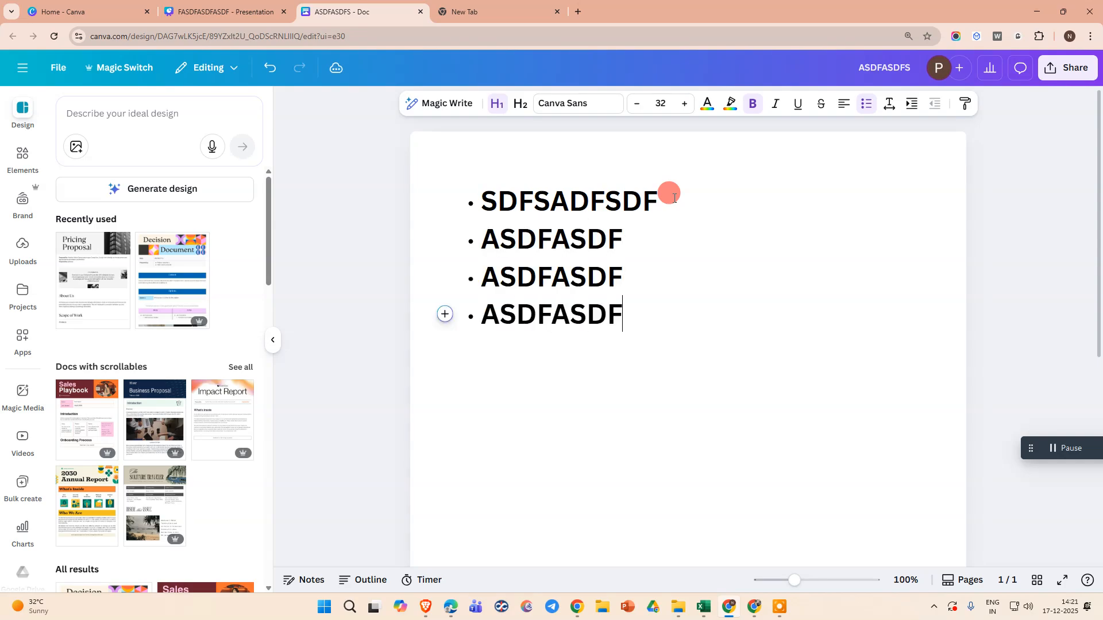
{"action": "key", "text": "Return"}
{"action": "type", "text": "ASDFASDFASDF"}
{"action": "key", "text": "Return"}
{"action": "type", "text": "ASDFASDF"}
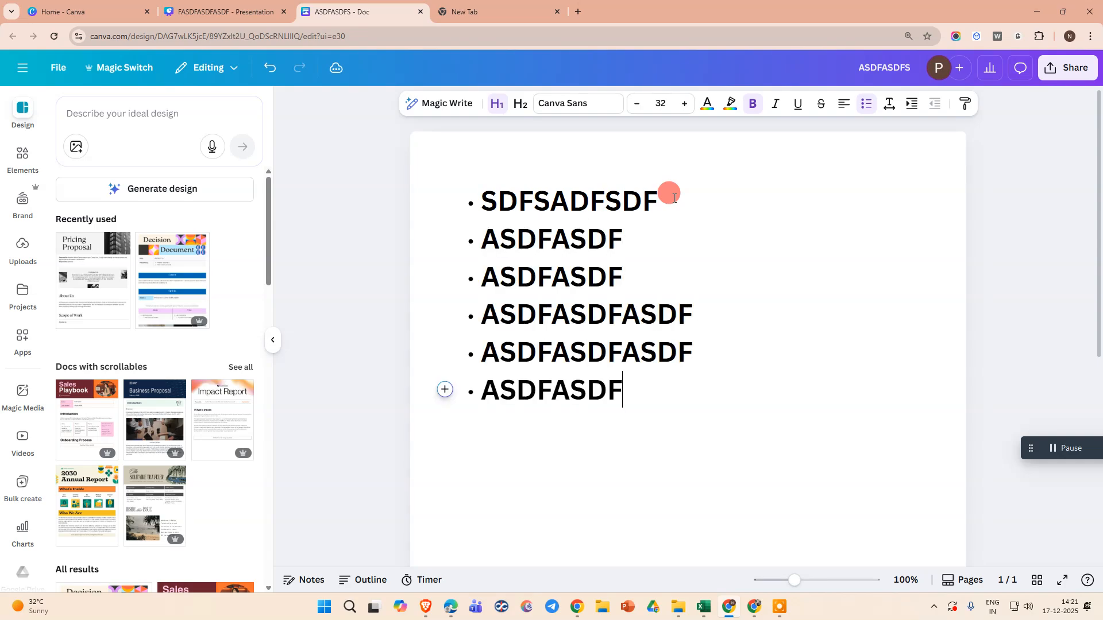
{"action": "type", "text": "SADF"}
{"action": "key", "text": "Return"}
{"action": "type", "text": "ASDFASDFASDF"}
{"action": "key", "text": "Return"}
{"action": "type", "text": "ASDFASDFASDF"}
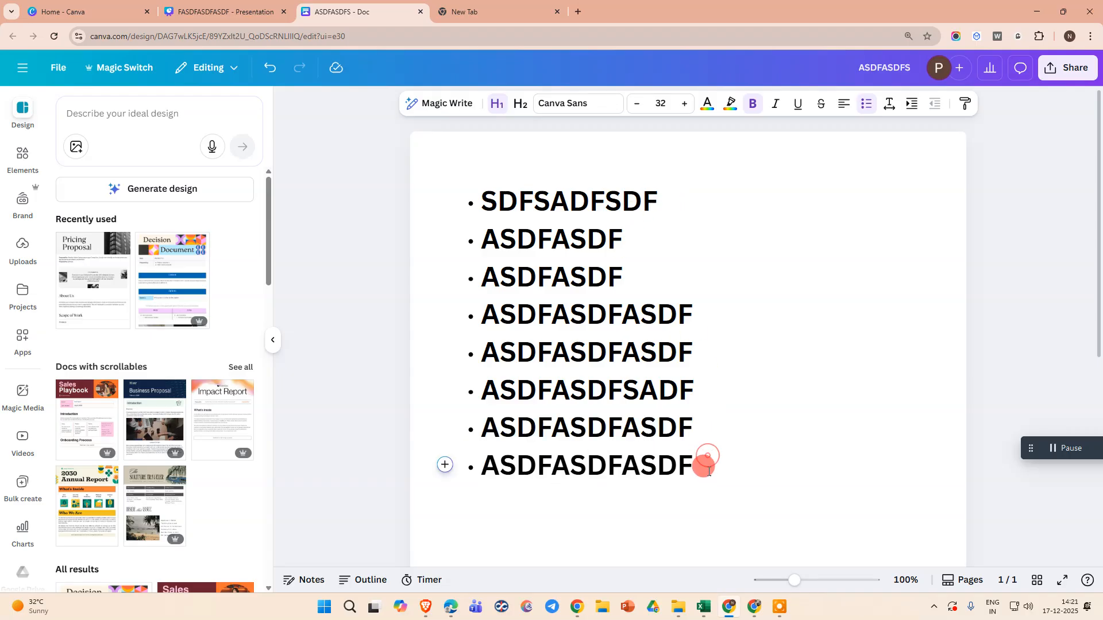
Select the whole list and cycle its alignment through centre and back to left.
{"action": "left_click_drag", "start_coordinate": [709, 471], "coordinate": [481, 201]}
{"action": "left_click", "coordinate": [803, 108]}
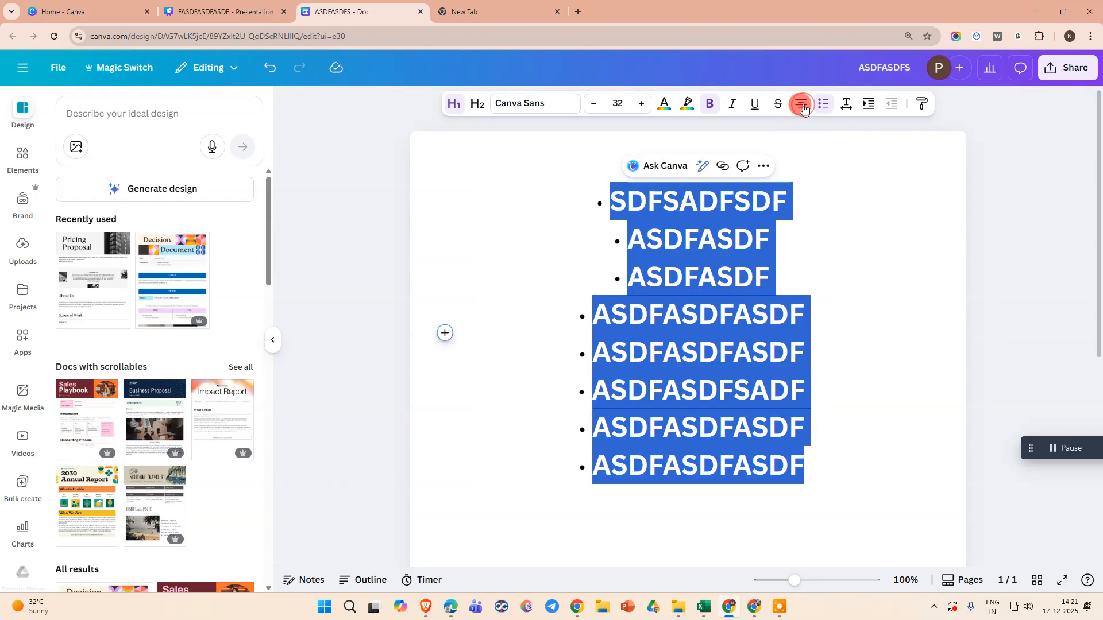
{"action": "left_click", "coordinate": [803, 108]}
{"action": "left_click", "coordinate": [803, 108]}
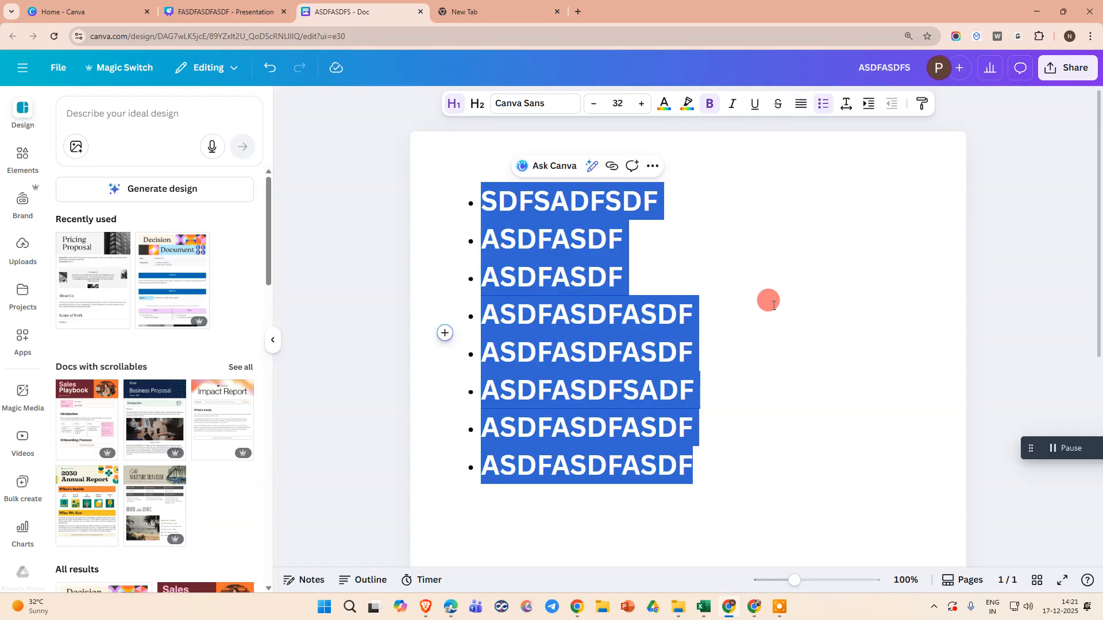
Delete the entire bulleted list from the doc.
{"action": "left_click", "coordinate": [732, 294]}
{"action": "left_click_drag", "start_coordinate": [445, 188], "coordinate": [402, 205]}
{"action": "left_click", "coordinate": [849, 243]}
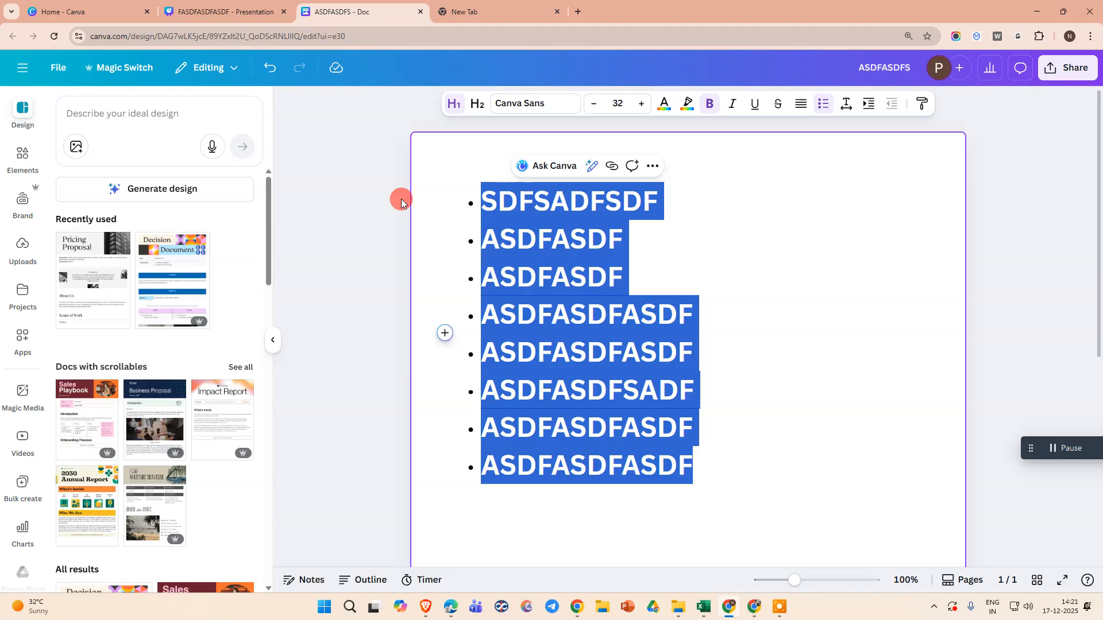
{"action": "key", "text": "BackSpace"}
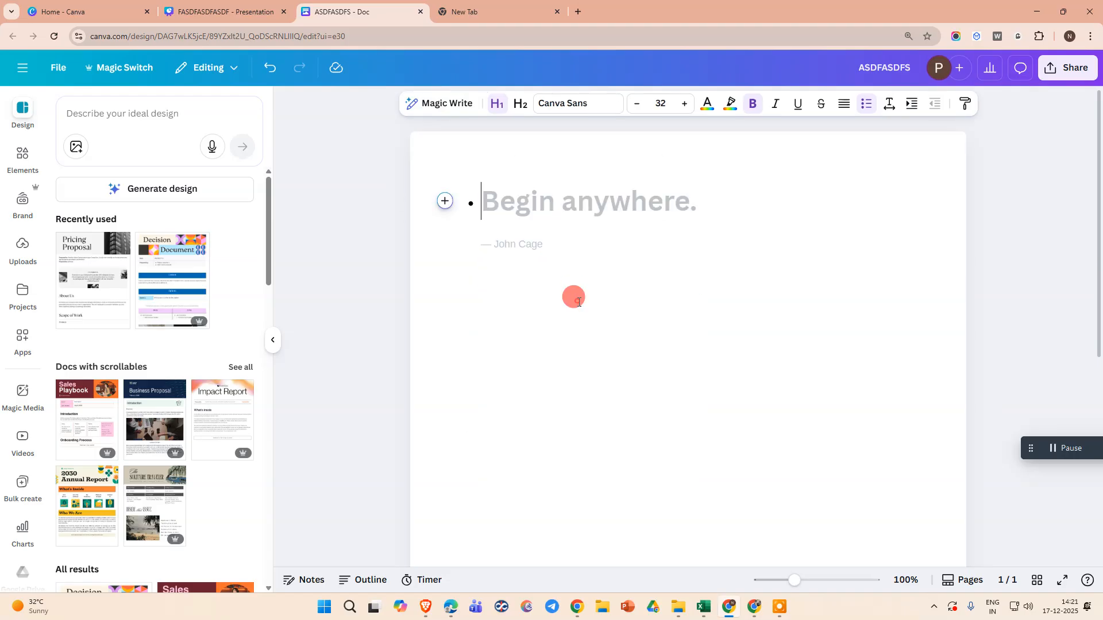
Insert an embedded Design block into the doc via the action search and add a text box to it.
{"action": "left_click", "coordinate": [445, 203]}
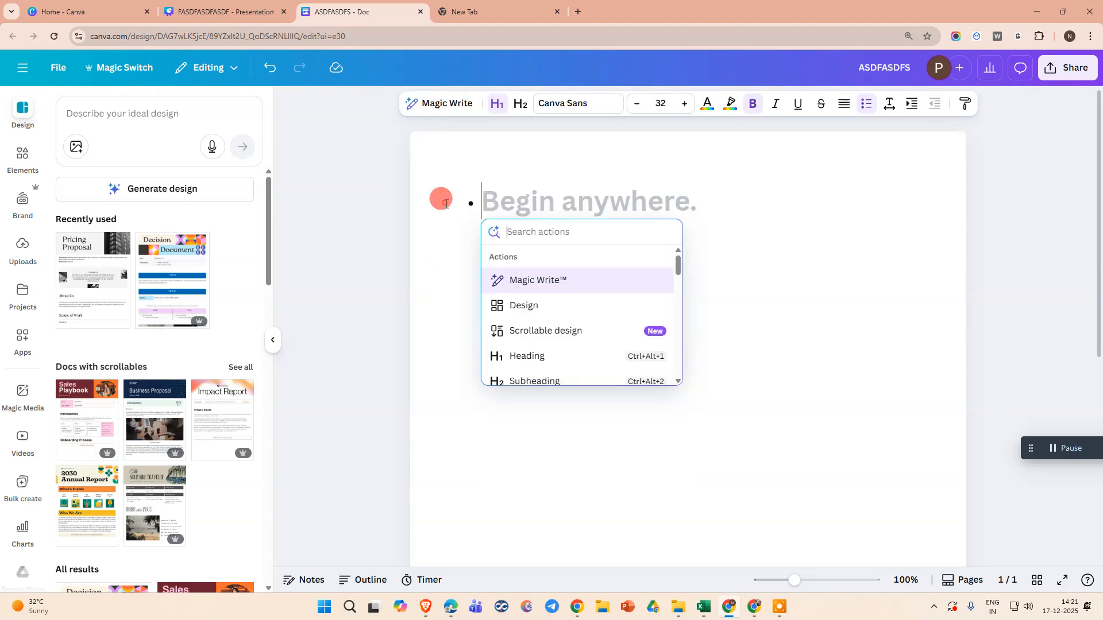
{"action": "type", "text": "DES"}
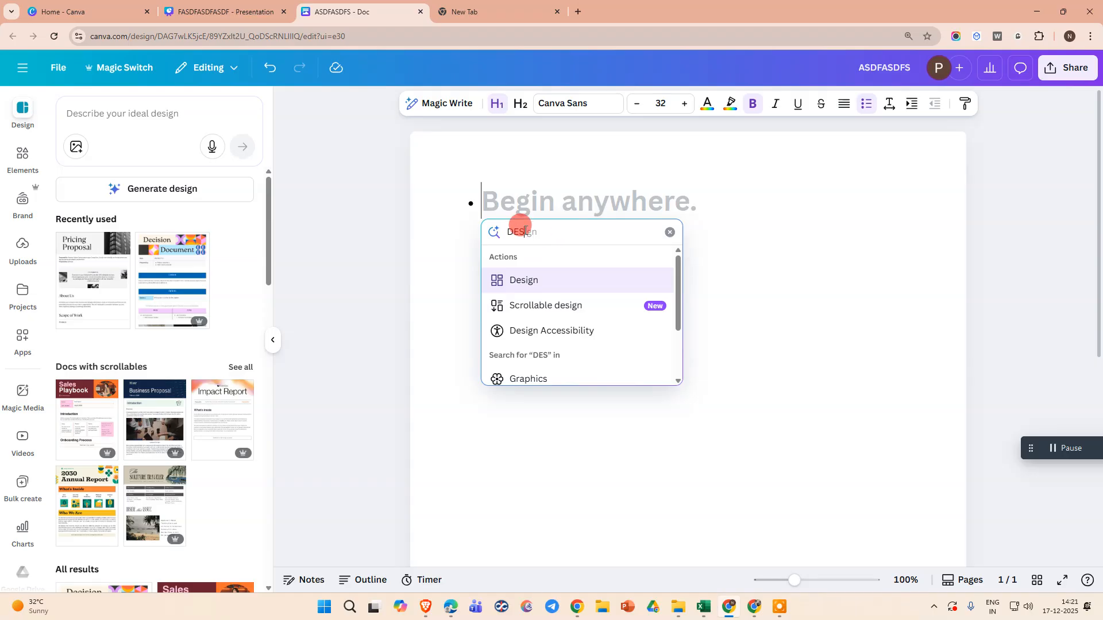
{"action": "left_click", "coordinate": [523, 280]}
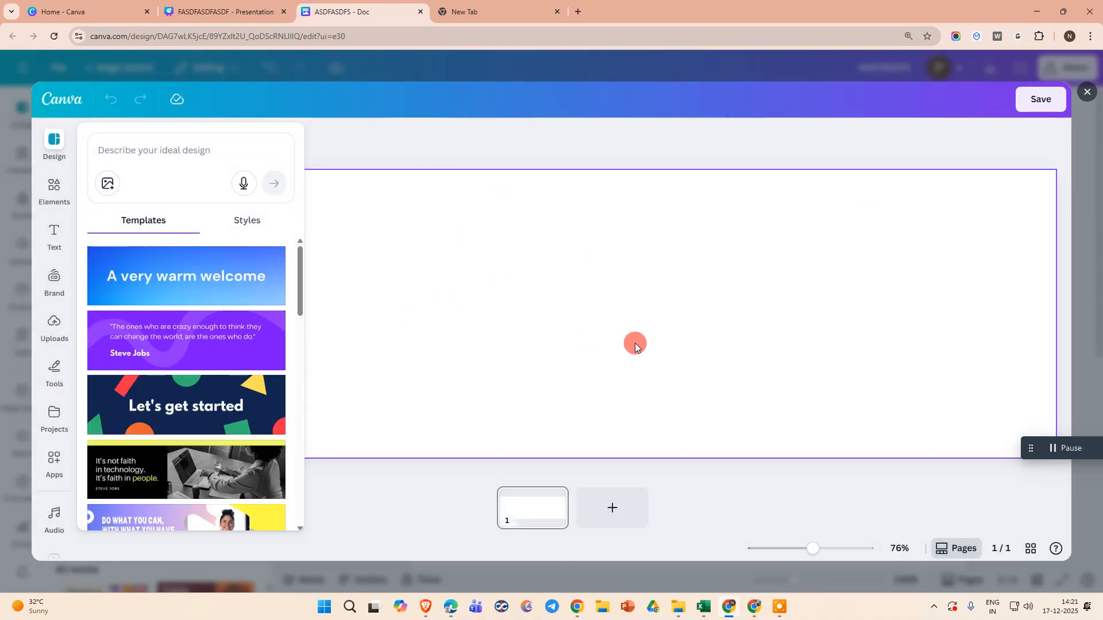
{"action": "left_click", "coordinate": [54, 230]}
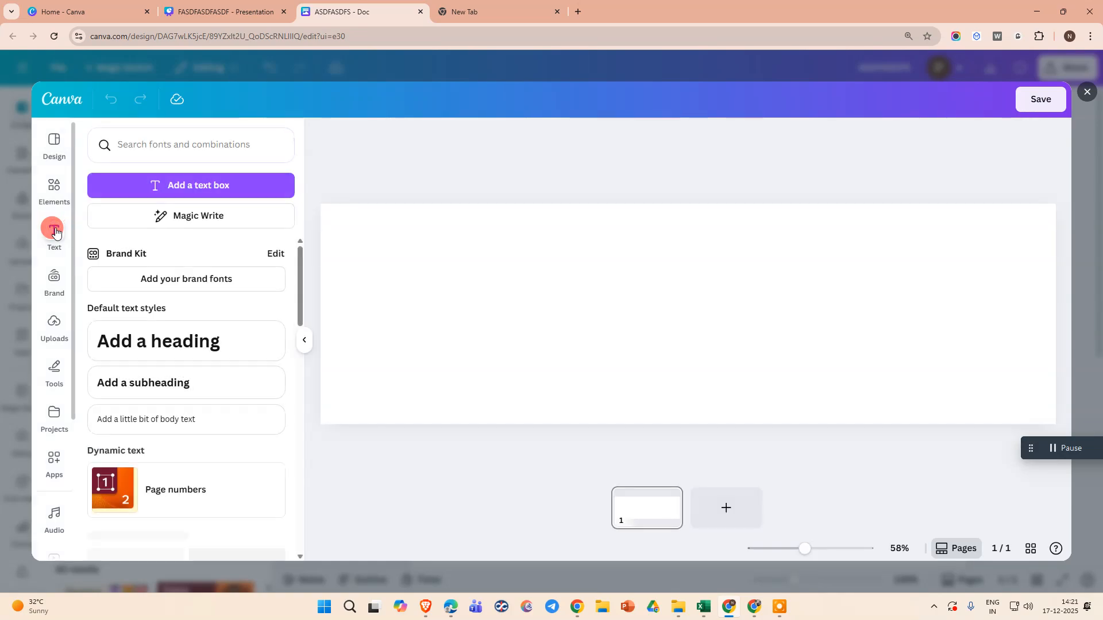
{"action": "left_click", "coordinate": [153, 183]}
Replace the text box's placeholder text with ASDFASDFASDFASDF.
{"action": "left_click", "coordinate": [673, 315]}
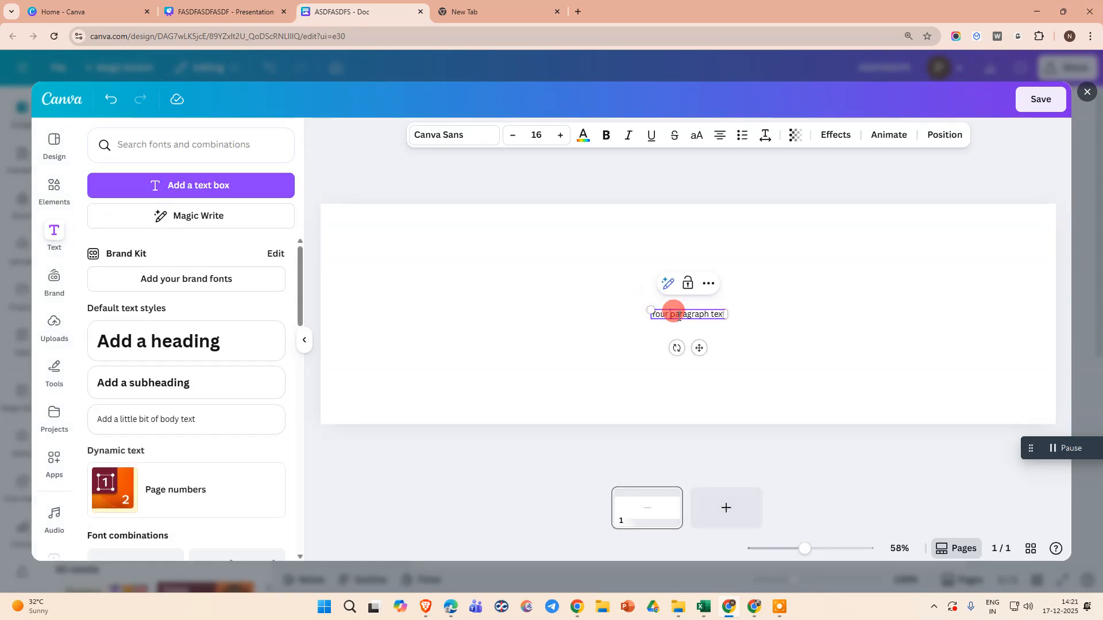
{"action": "key", "text": "ctrl+a"}
{"action": "type", "text": "ASDFASDFASDFASDF"}
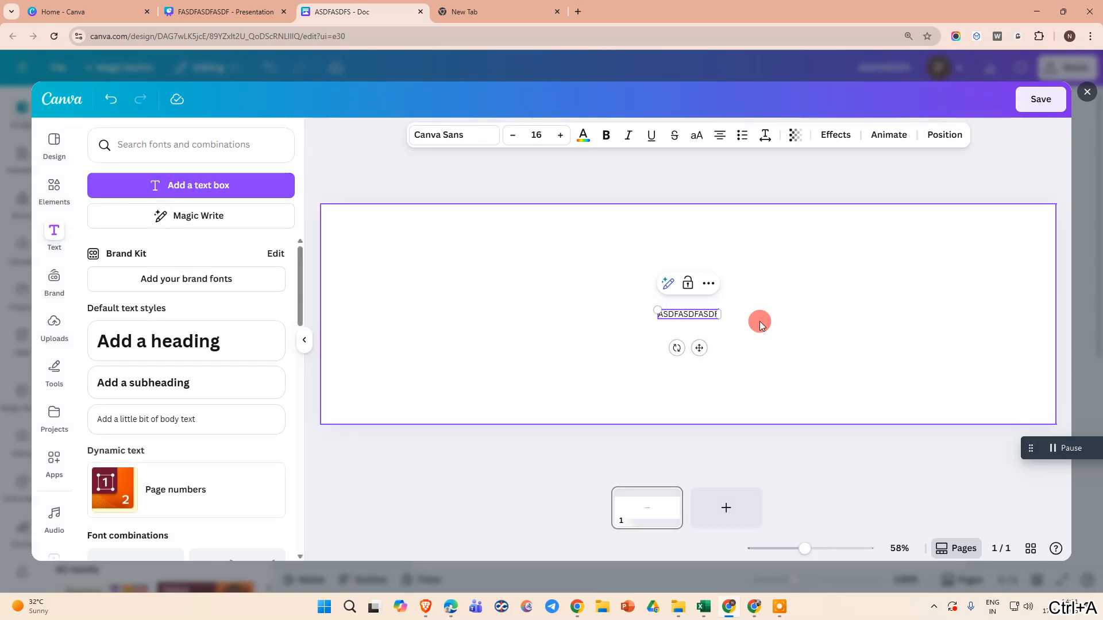
Increase the font size to 26 and move the text box toward the top of the design.
{"action": "left_click", "coordinate": [559, 136]}
{"action": "left_click", "coordinate": [559, 135]}
{"action": "left_click", "coordinate": [559, 136]}
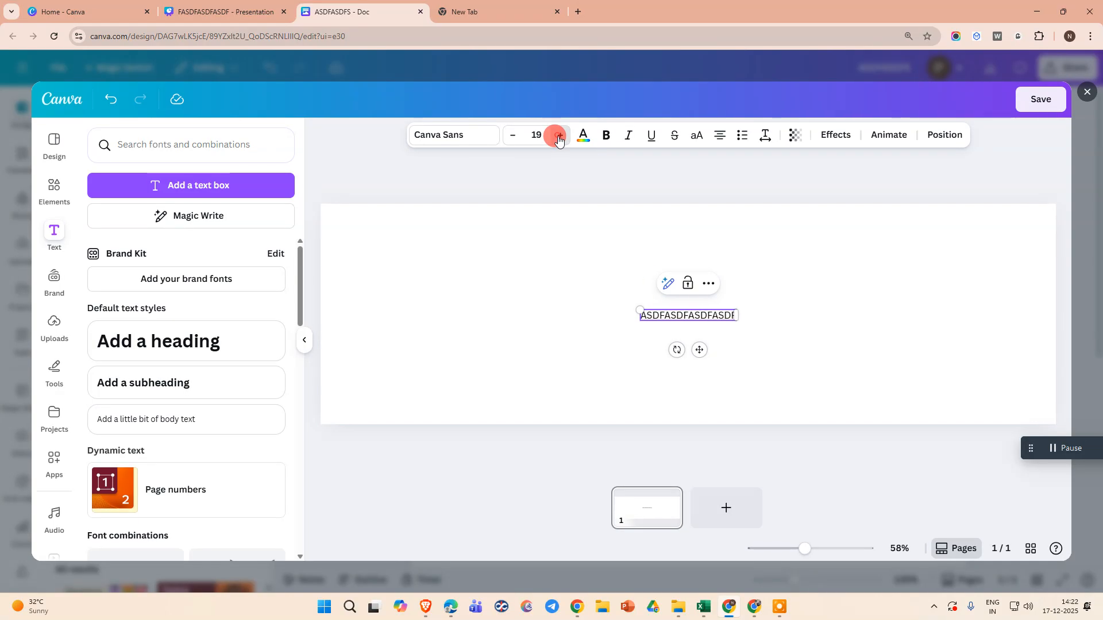
{"action": "left_click", "coordinate": [890, 280]}
{"action": "left_click_drag", "start_coordinate": [707, 328], "coordinate": [653, 244]}
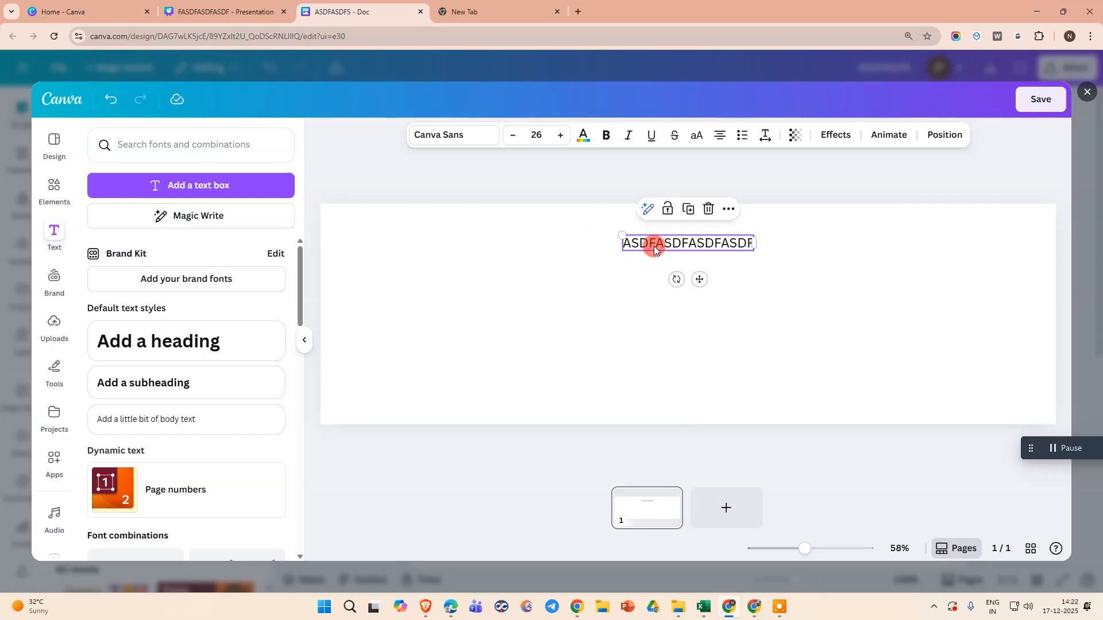
Format the text box as a bulleted list.
{"action": "left_click", "coordinate": [742, 135]}
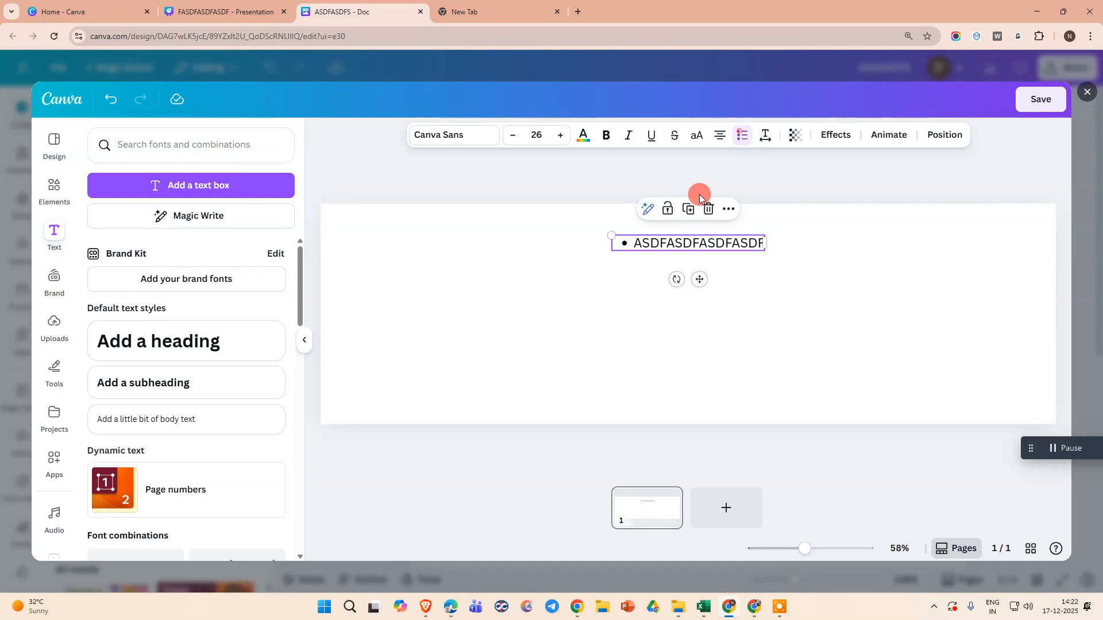
{"action": "left_click", "coordinate": [740, 136]}
{"action": "left_click", "coordinate": [741, 136]}
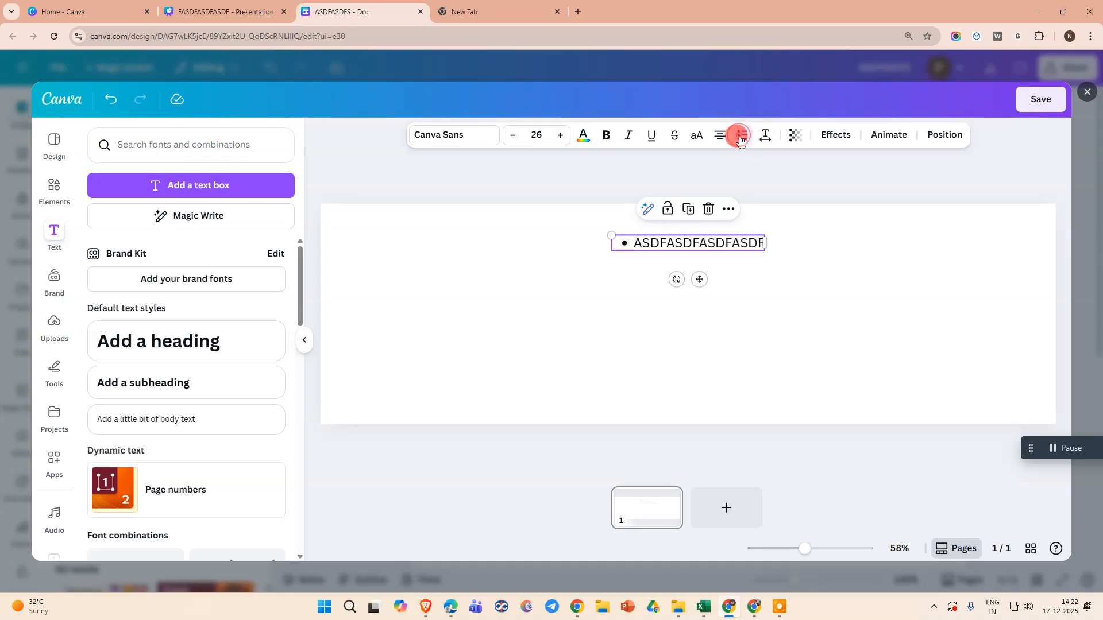
Add more bulleted items to the text box, such as ASDFASDFSADFSDF, ASDFS, ASDFSADF and ASDFASFDASDFSAD.
{"action": "left_click", "coordinate": [758, 245]}
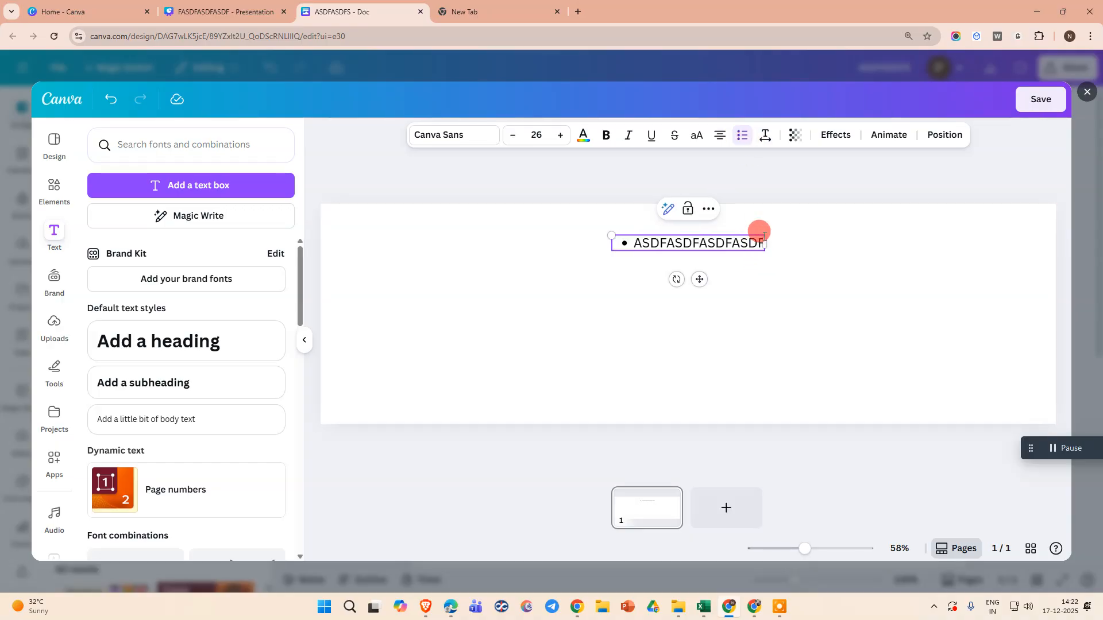
{"action": "key", "text": "Return"}
{"action": "type", "text": "ASDFASDFSADFSDF"}
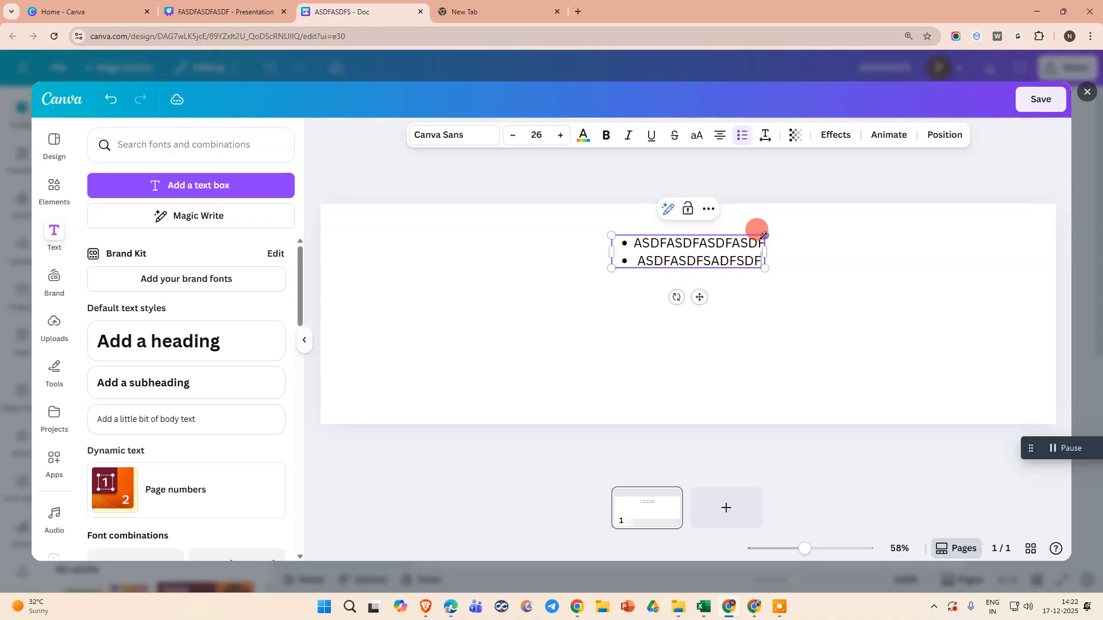
{"action": "key", "text": "Return"}
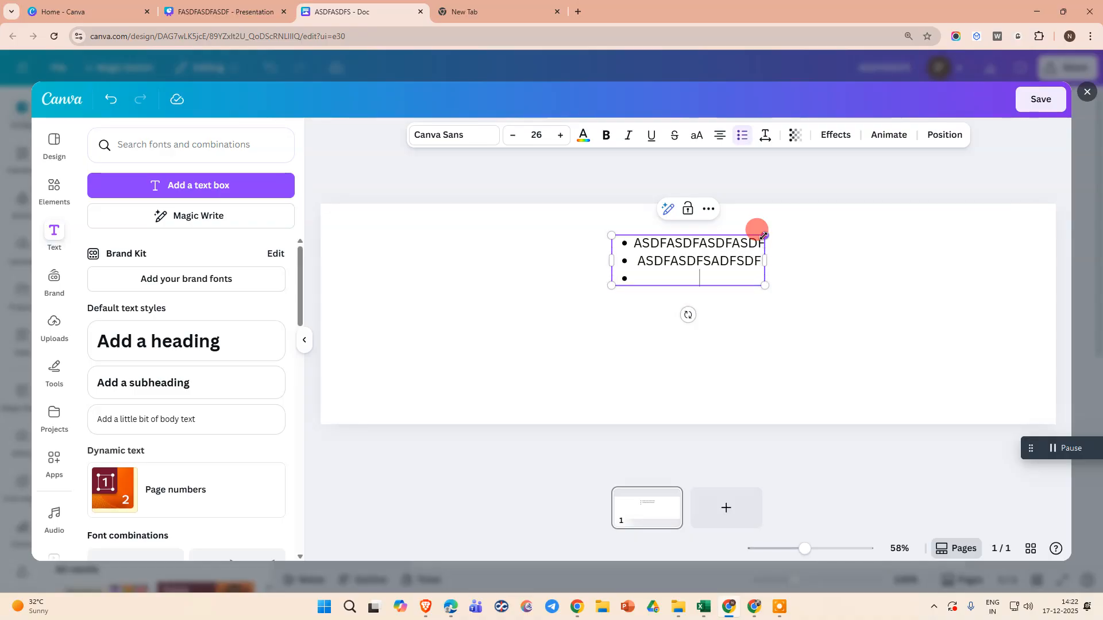
{"action": "type", "text": "ASDFS"}
{"action": "key", "text": "Return"}
{"action": "type", "text": "ASDFSADF"}
{"action": "key", "text": "Return"}
{"action": "type", "text": "ASDFASFDASDFSAD"}
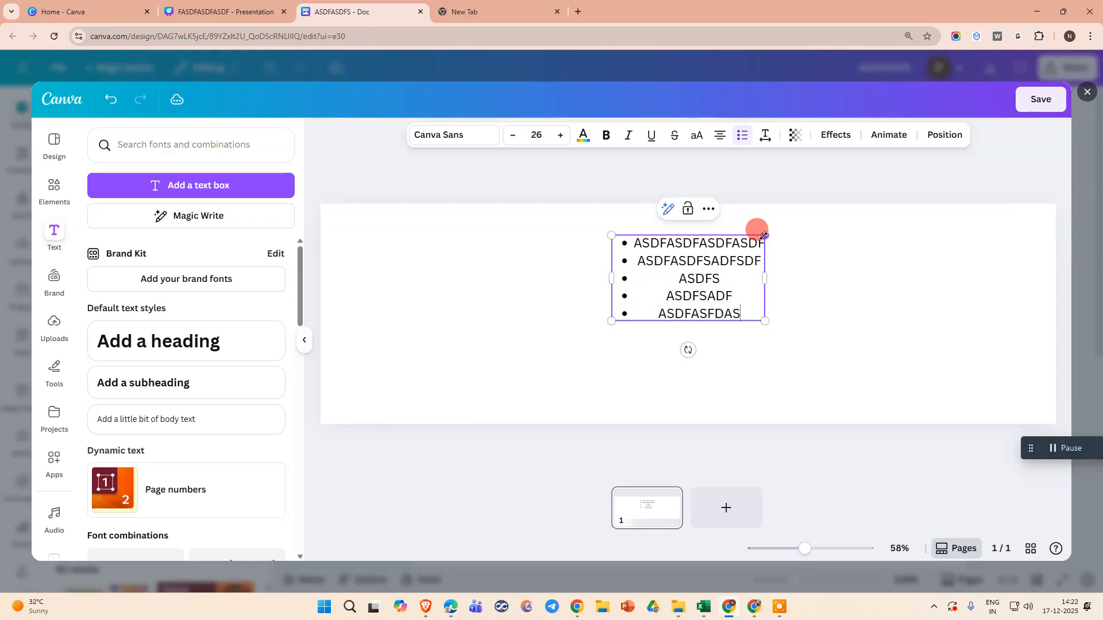
{"action": "key", "text": "Return"}
{"action": "type", "text": "ASDFASDFASDF"}
{"action": "key", "text": "Return"}
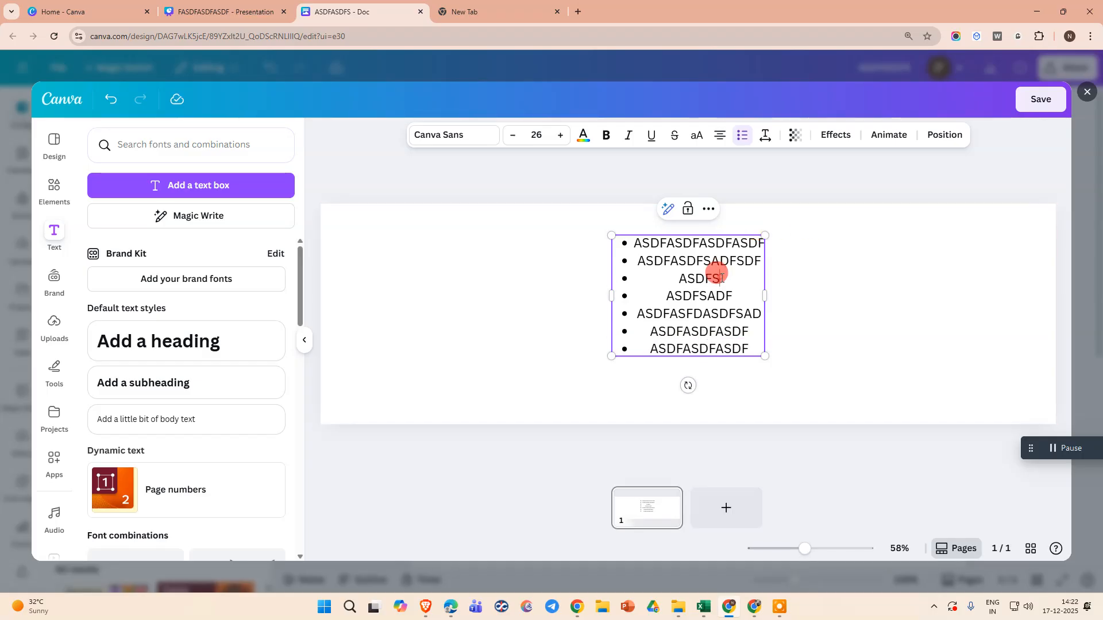
Select all the list items and set their alignment to left.
{"action": "key", "text": "ctrl+a"}
{"action": "left_click", "coordinate": [678, 277]}
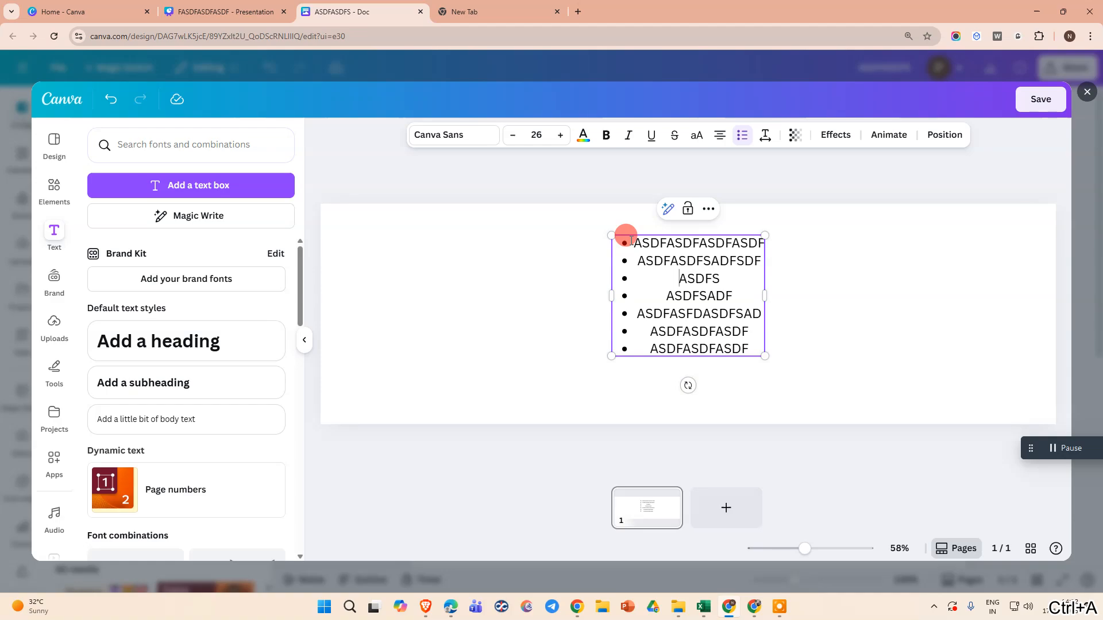
{"action": "left_click_drag", "start_coordinate": [637, 245], "coordinate": [746, 349]}
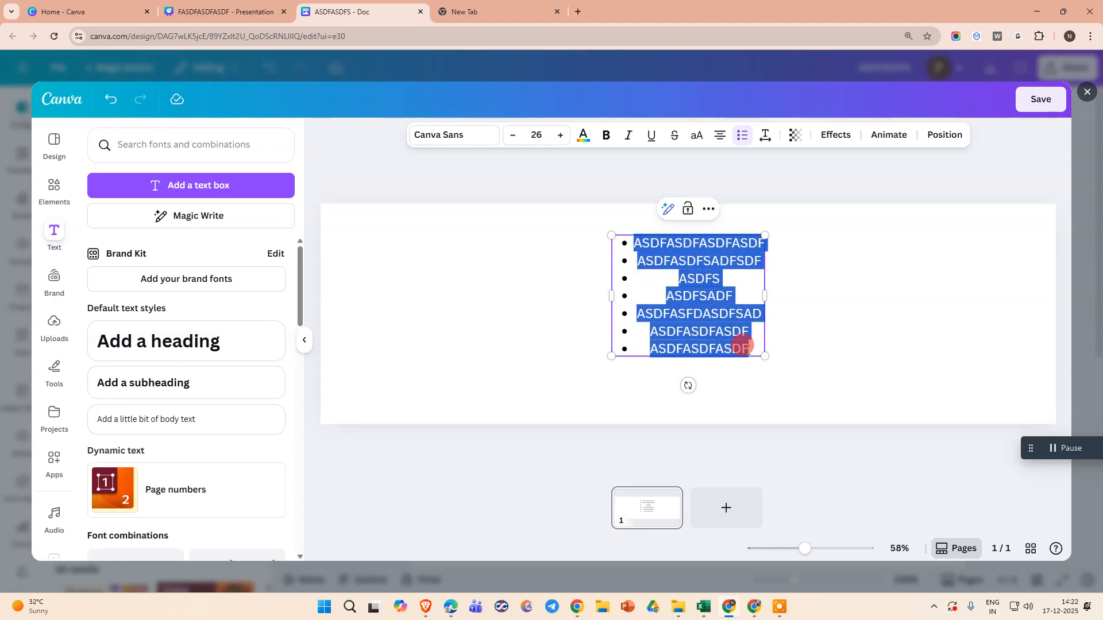
{"action": "left_click", "coordinate": [720, 136]}
{"action": "left_click", "coordinate": [719, 136]}
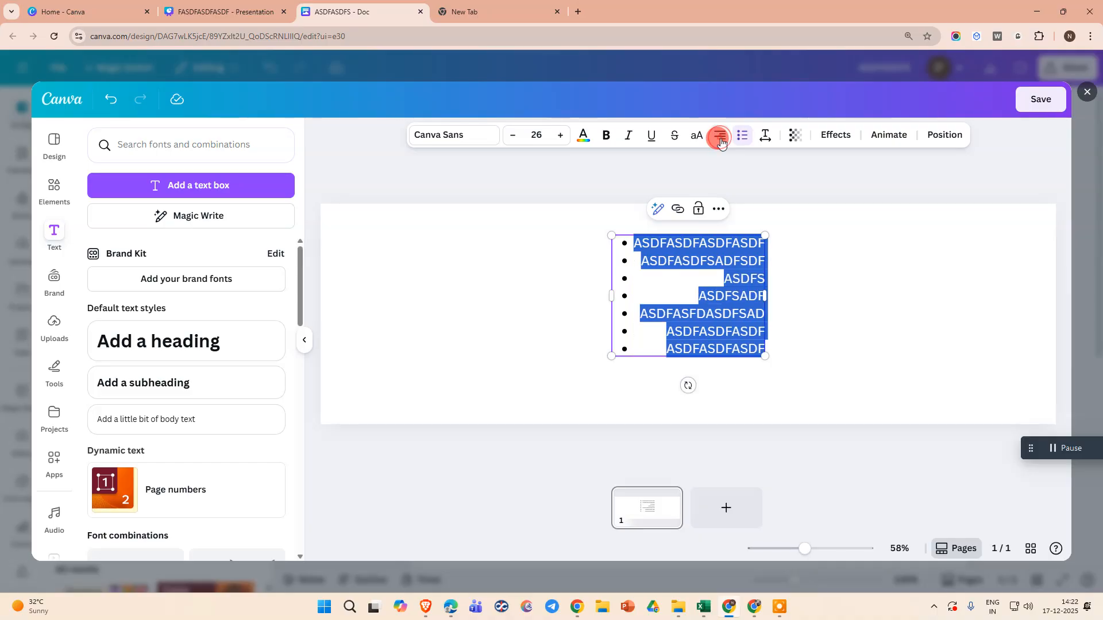
{"action": "left_click", "coordinate": [720, 136]}
{"action": "left_click", "coordinate": [720, 136]}
{"action": "left_click", "coordinate": [841, 281]}
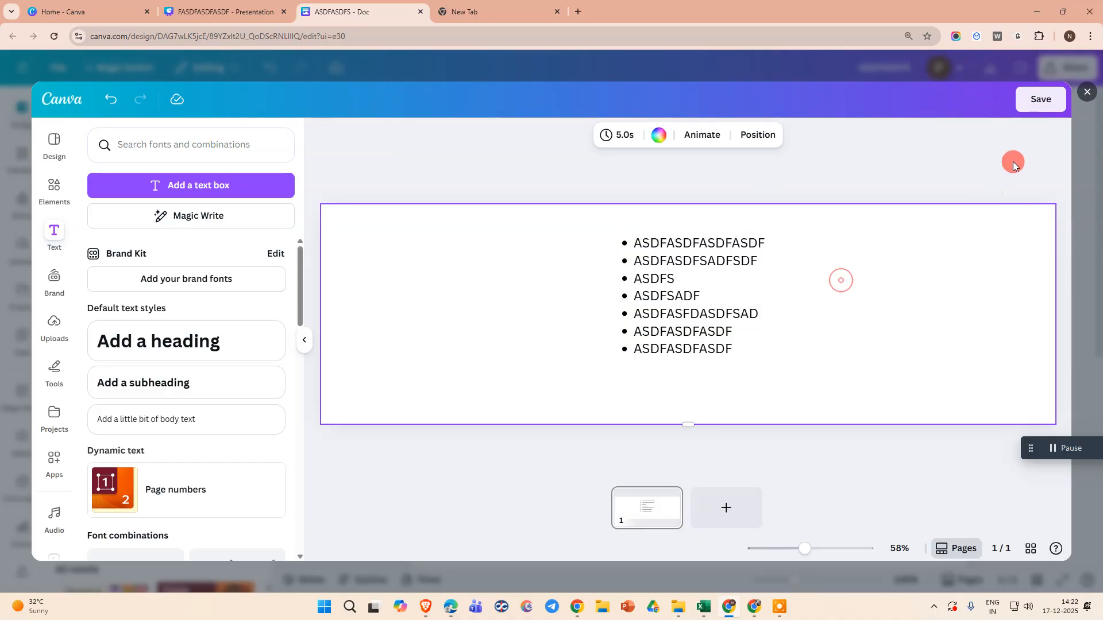
Save the embedded design back into the doc and reopen it for editing.
{"action": "left_click", "coordinate": [1054, 98]}
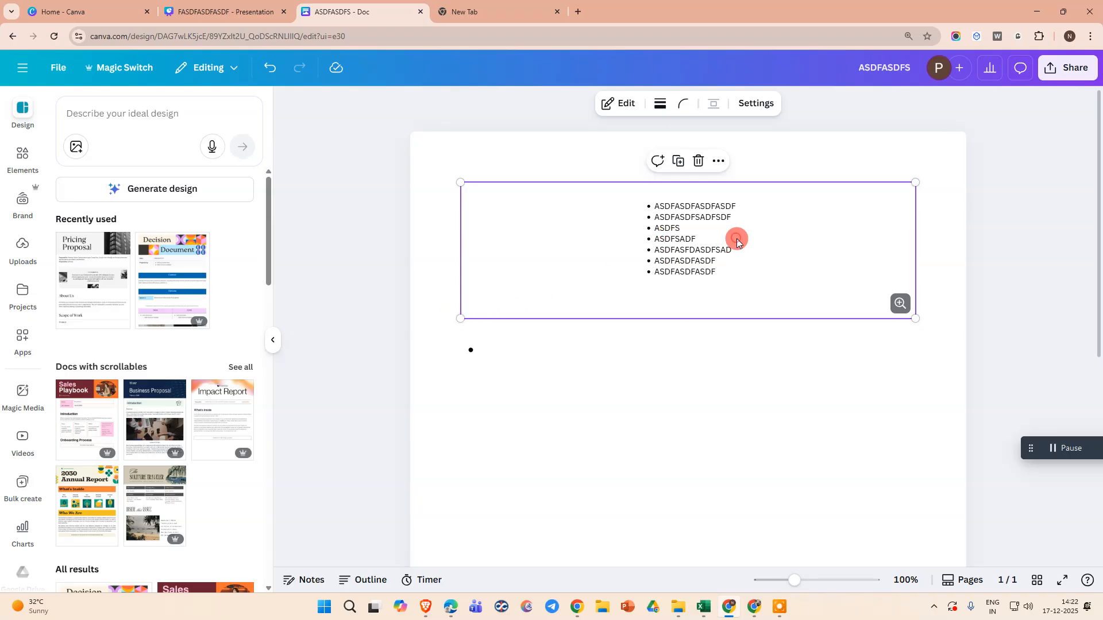
{"action": "left_click", "coordinate": [716, 162]}
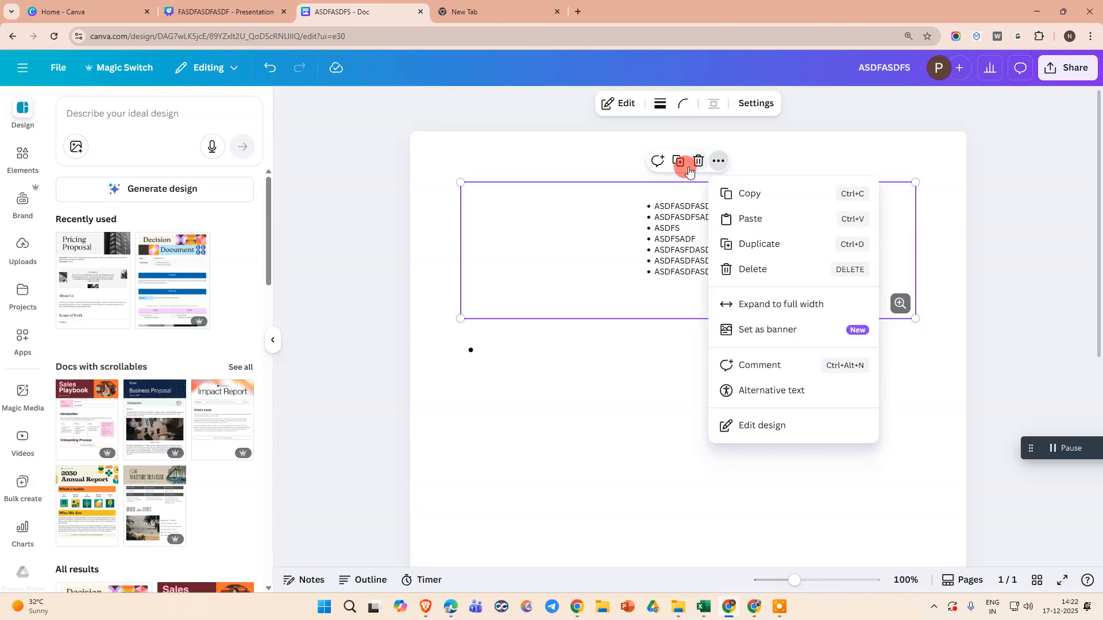
{"action": "left_click", "coordinate": [620, 104]}
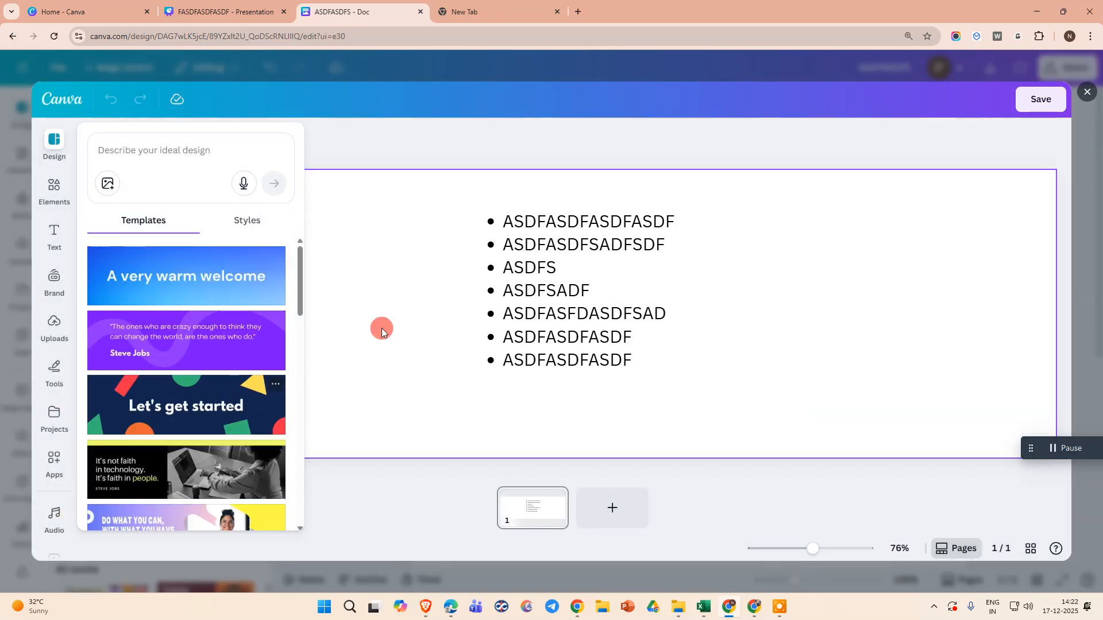
Enlarge the bulleted text box to a font size of about 47.4 and reposition it within the design.
{"action": "left_click", "coordinate": [529, 267]}
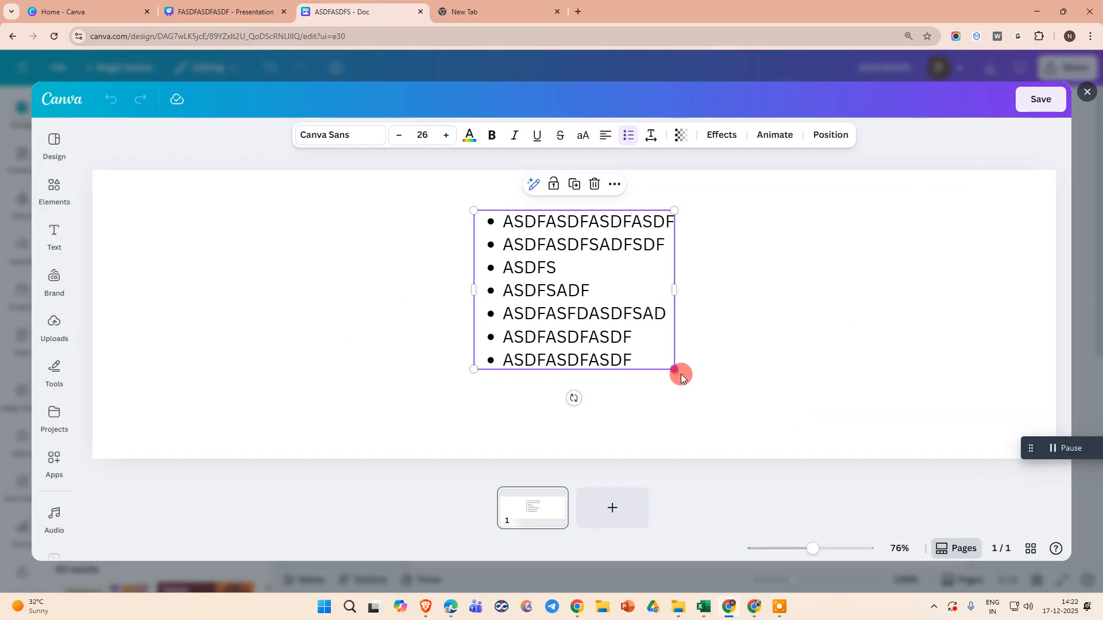
{"action": "left_click_drag", "start_coordinate": [678, 373], "coordinate": [780, 454]}
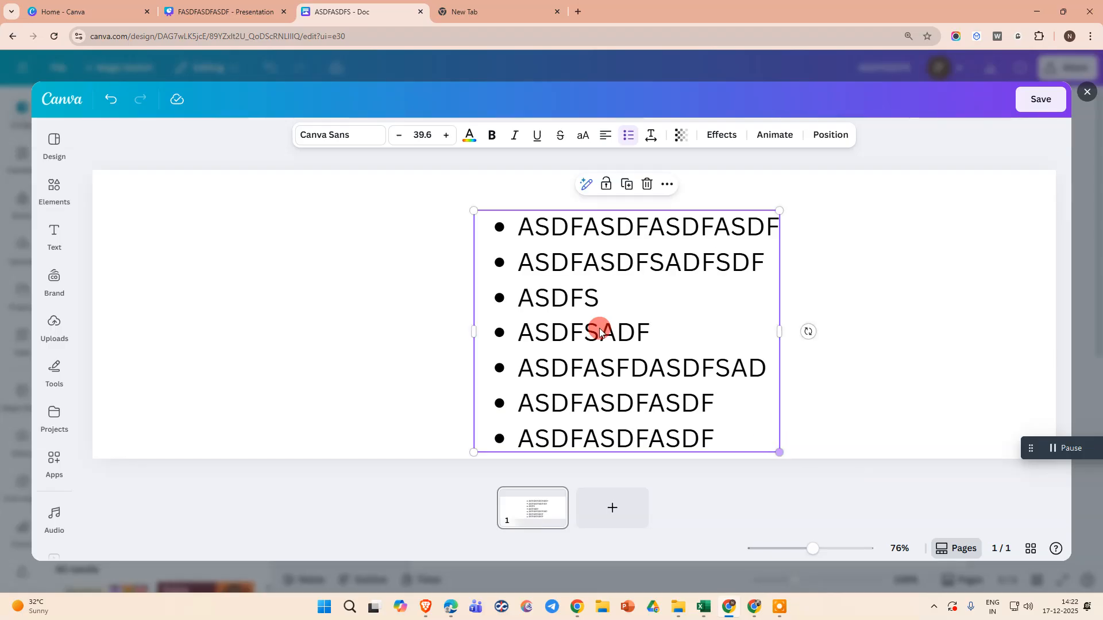
{"action": "left_click_drag", "start_coordinate": [599, 332], "coordinate": [539, 283]}
{"action": "left_click_drag", "start_coordinate": [734, 408], "coordinate": [794, 463]}
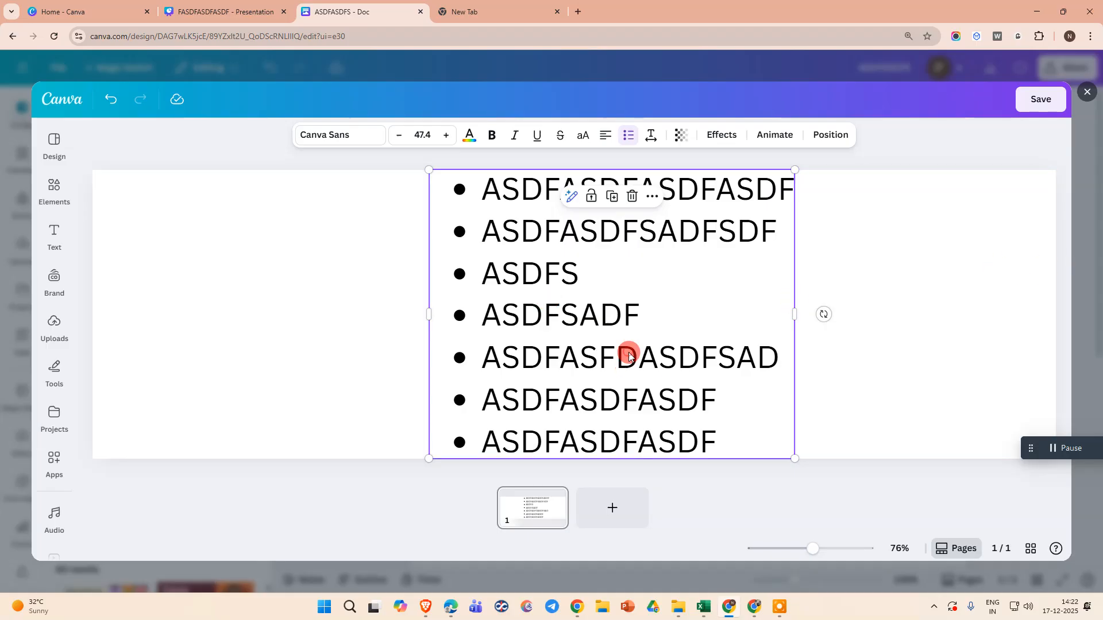
{"action": "left_click_drag", "start_coordinate": [629, 356], "coordinate": [592, 354]}
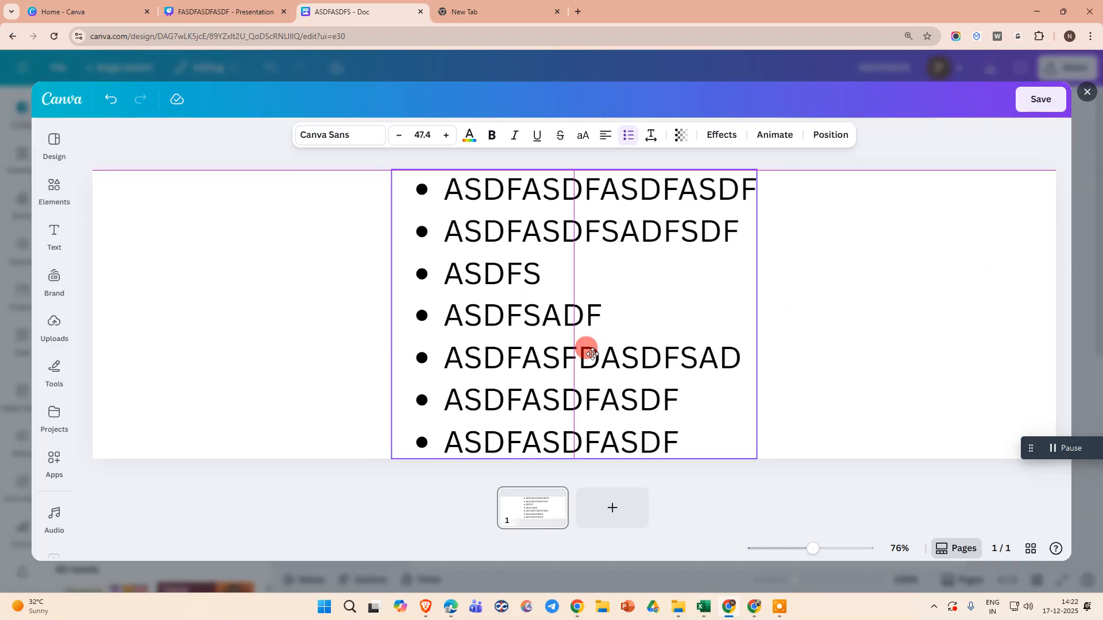
{"action": "left_click", "coordinate": [1026, 267]}
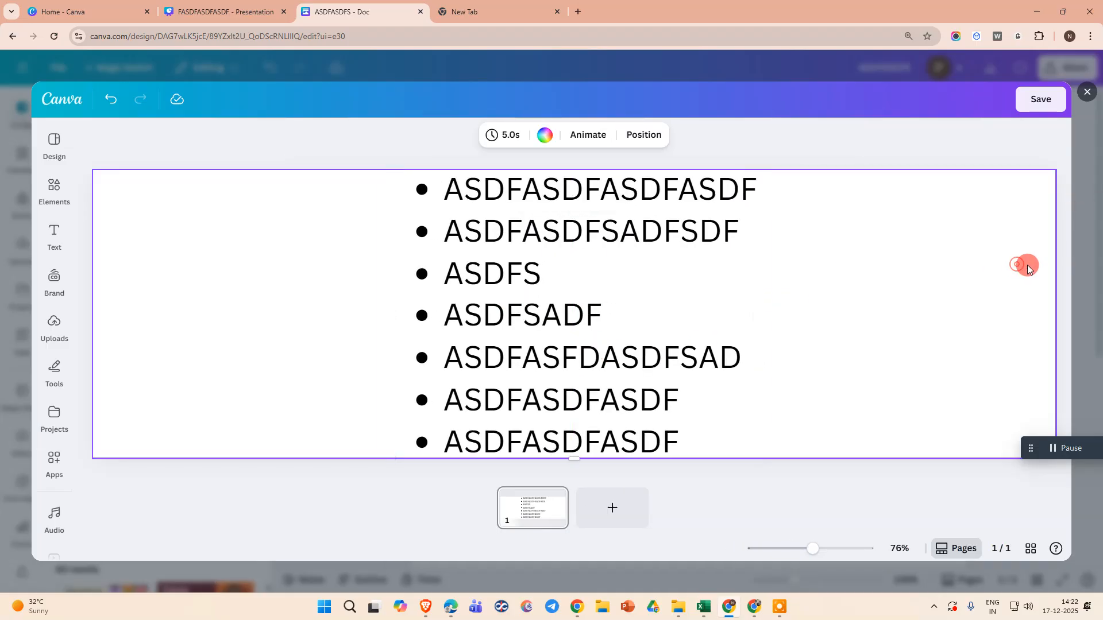
Save the edited design back into the doc.
{"action": "right_click", "coordinate": [959, 244]}
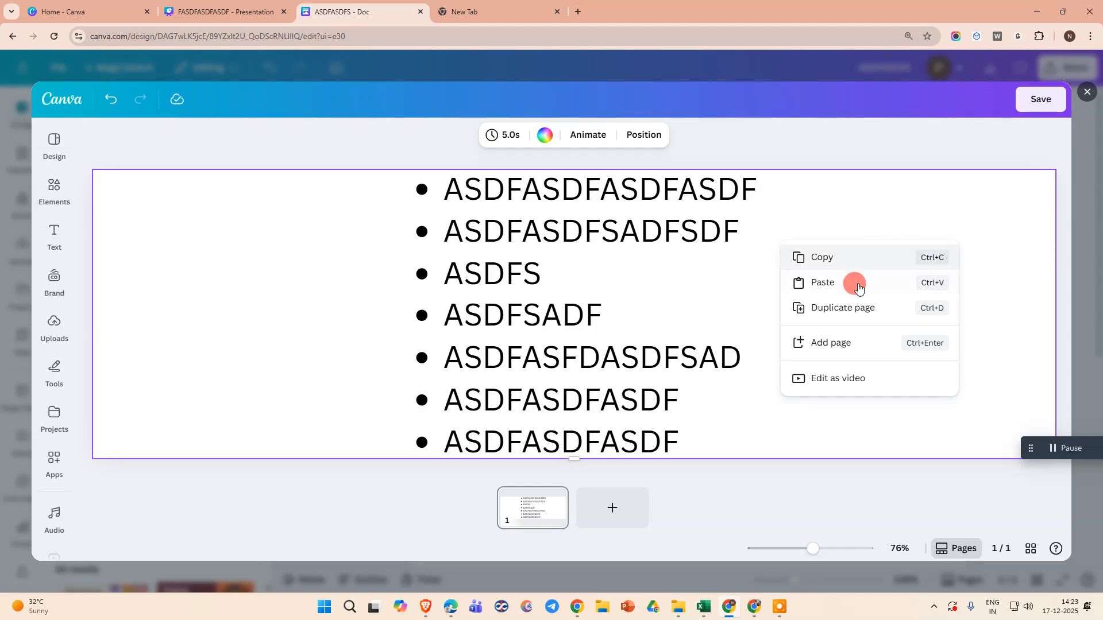
{"action": "left_click", "coordinate": [948, 199]}
{"action": "left_click", "coordinate": [1041, 99]}
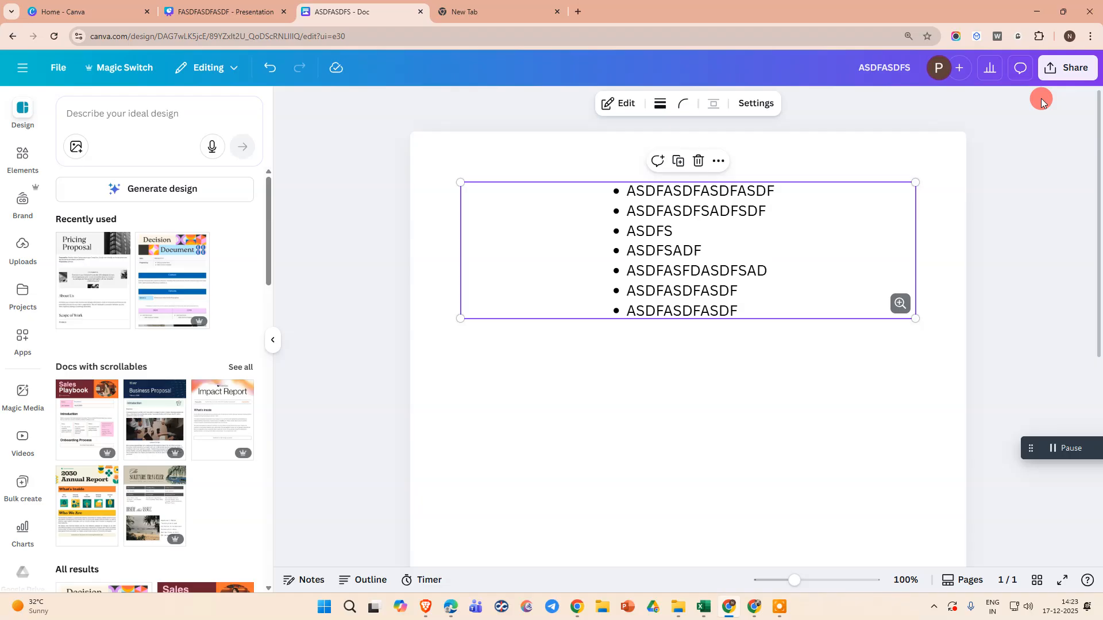
Expand the embedded design to full width, then reset it to its original size.
{"action": "left_click", "coordinate": [683, 378]}
{"action": "left_click", "coordinate": [682, 250]}
{"action": "left_click_drag", "start_coordinate": [668, 251], "coordinate": [654, 313]}
{"action": "left_click_drag", "start_coordinate": [618, 248], "coordinate": [480, 197]}
{"action": "left_click", "coordinate": [718, 161]}
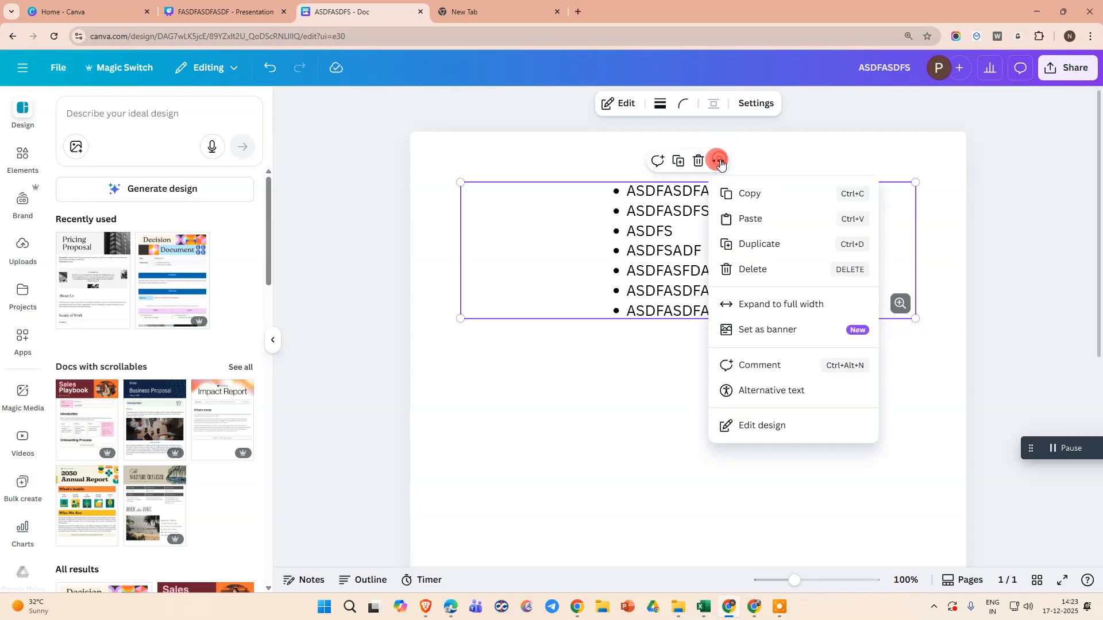
{"action": "left_click", "coordinate": [796, 305]}
{"action": "left_click", "coordinate": [718, 161]}
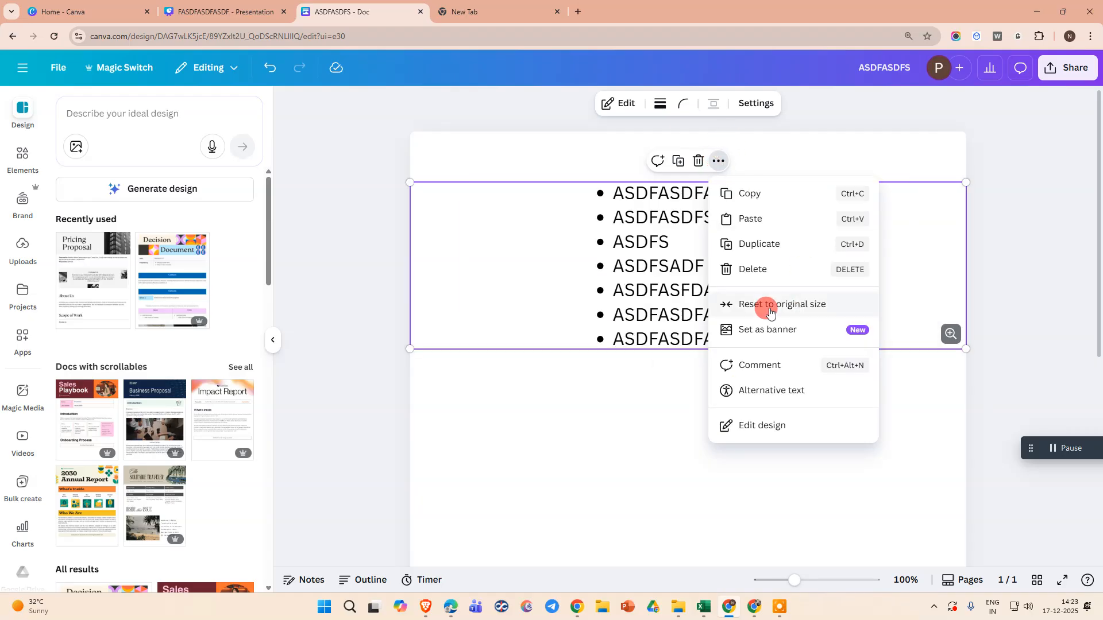
{"action": "left_click", "coordinate": [793, 309]}
Set the embedded design as a banner, then undo the banner setting.
{"action": "left_click", "coordinate": [719, 161]}
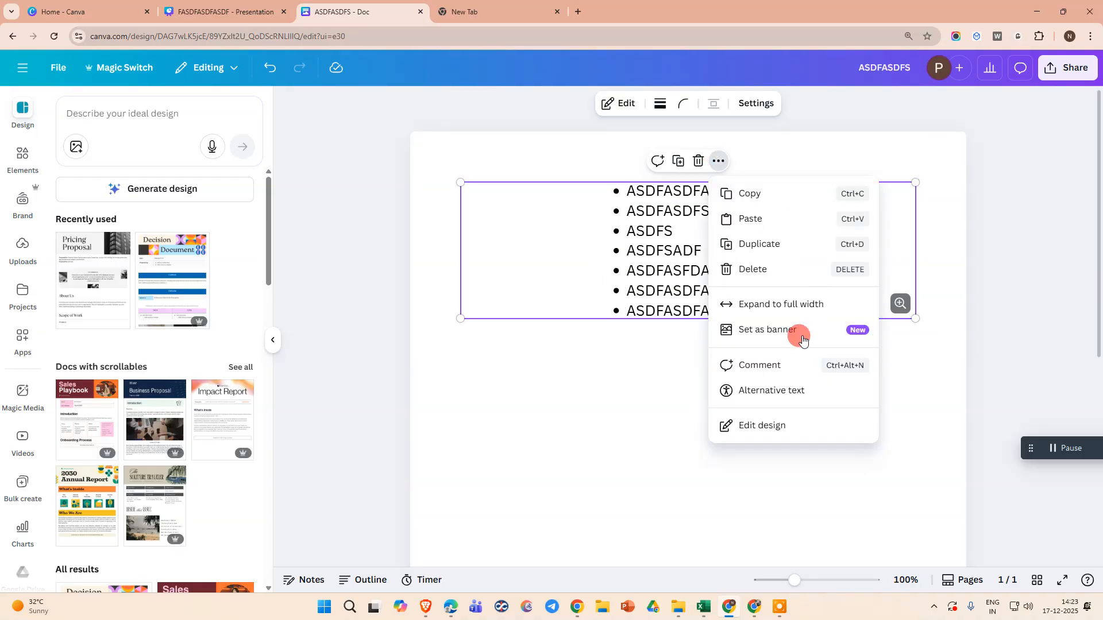
{"action": "left_click", "coordinate": [784, 330]}
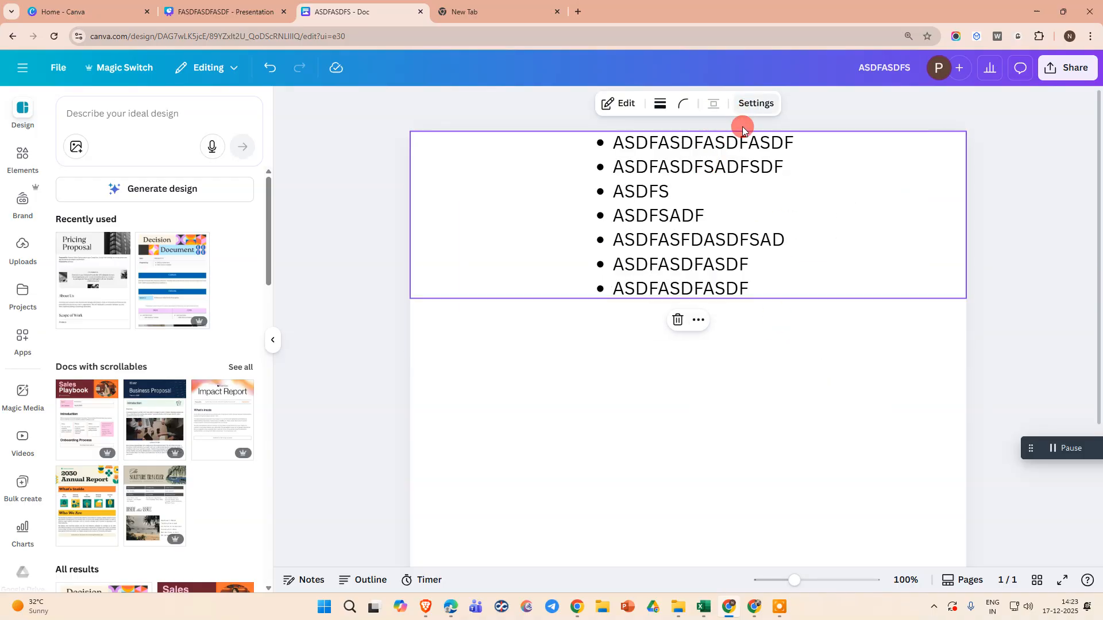
{"action": "left_click", "coordinate": [755, 104]}
{"action": "right_click", "coordinate": [684, 166]}
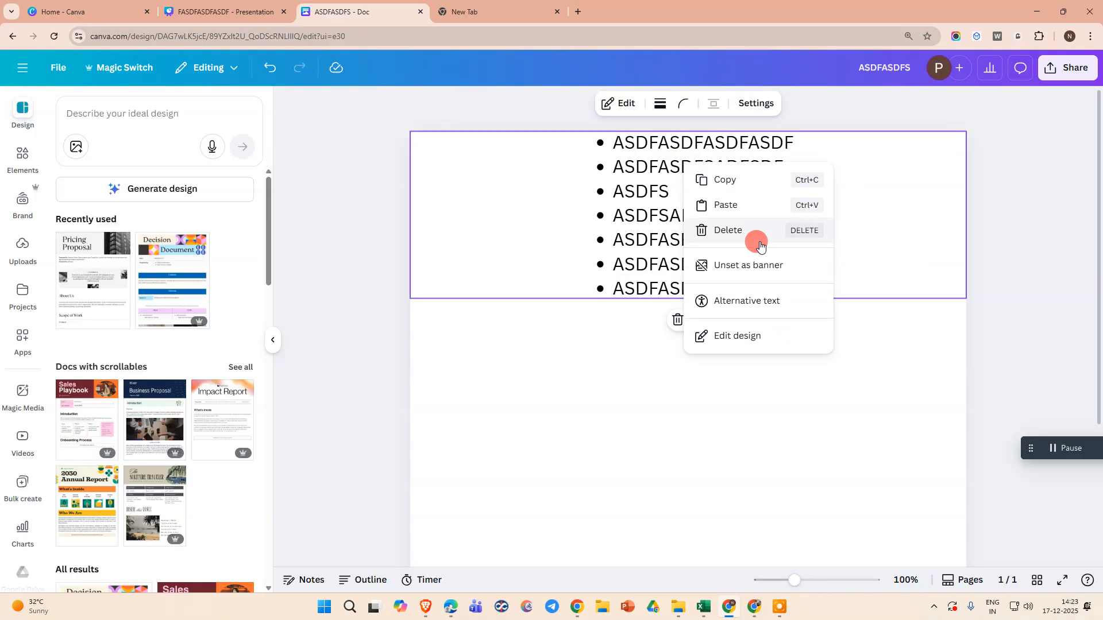
{"action": "left_click", "coordinate": [650, 274]}
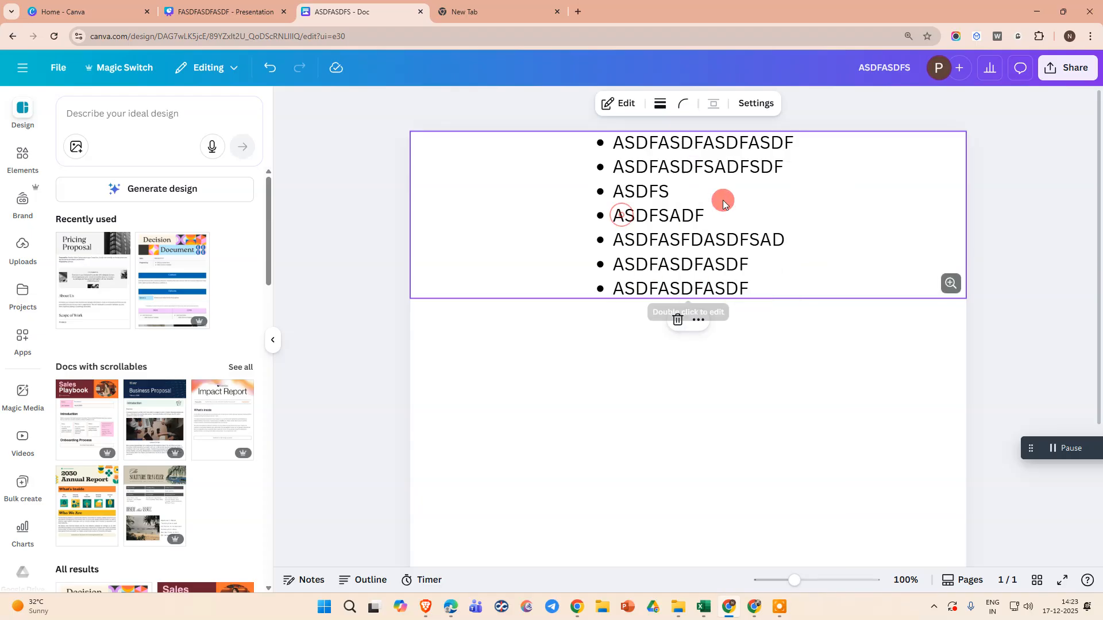
{"action": "key", "text": "ctrl+z"}
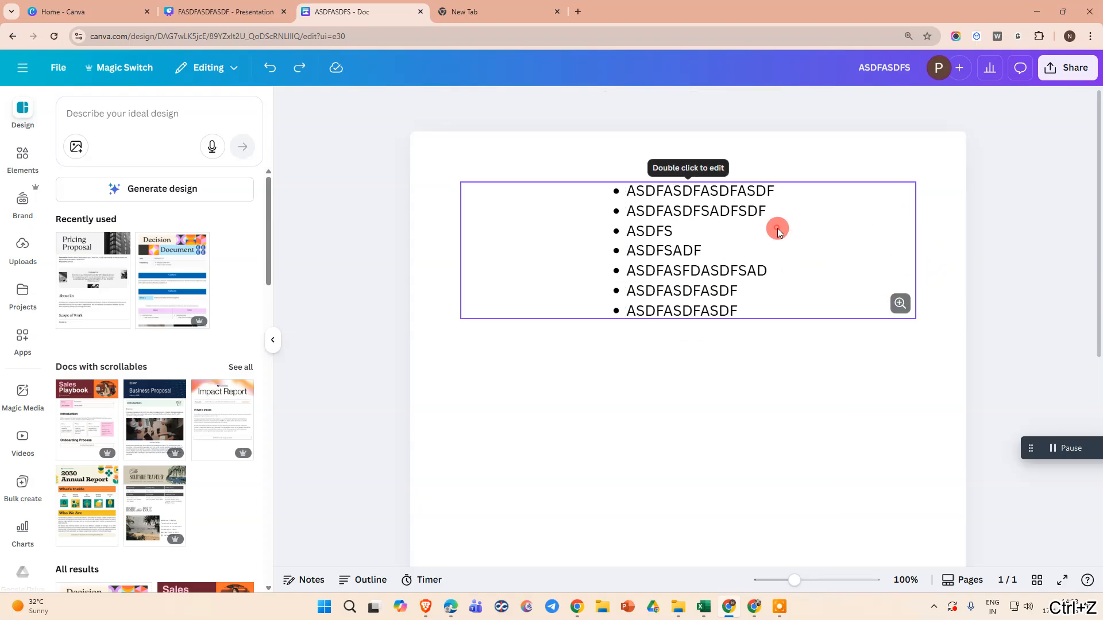
Reopen the embedded design for editing and close the editor again.
{"action": "left_click", "coordinate": [718, 160]}
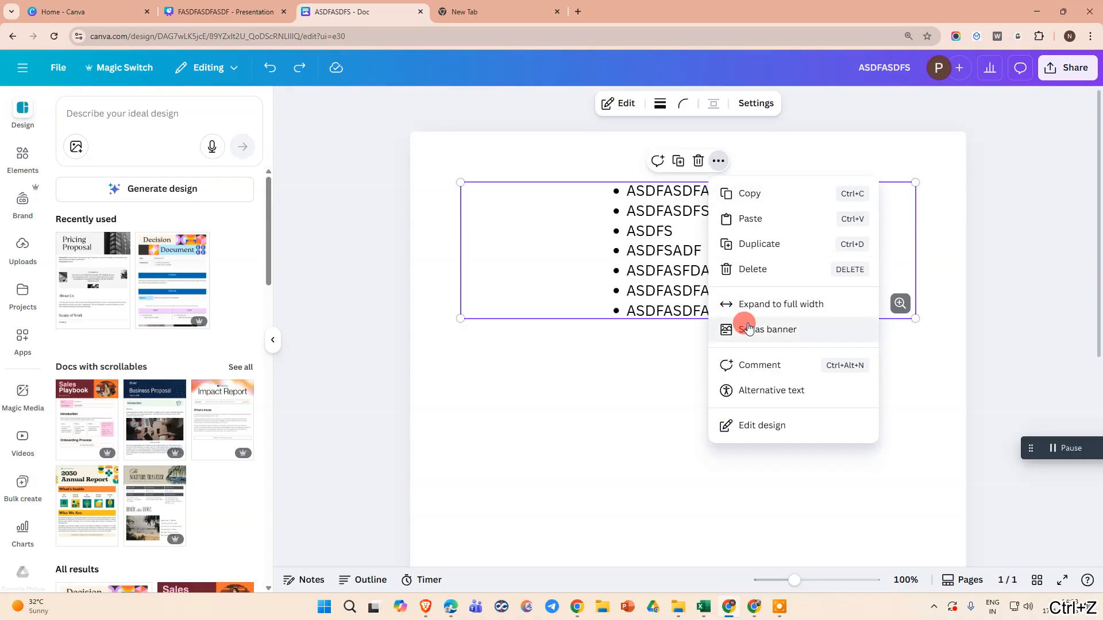
{"action": "left_click", "coordinate": [760, 431]}
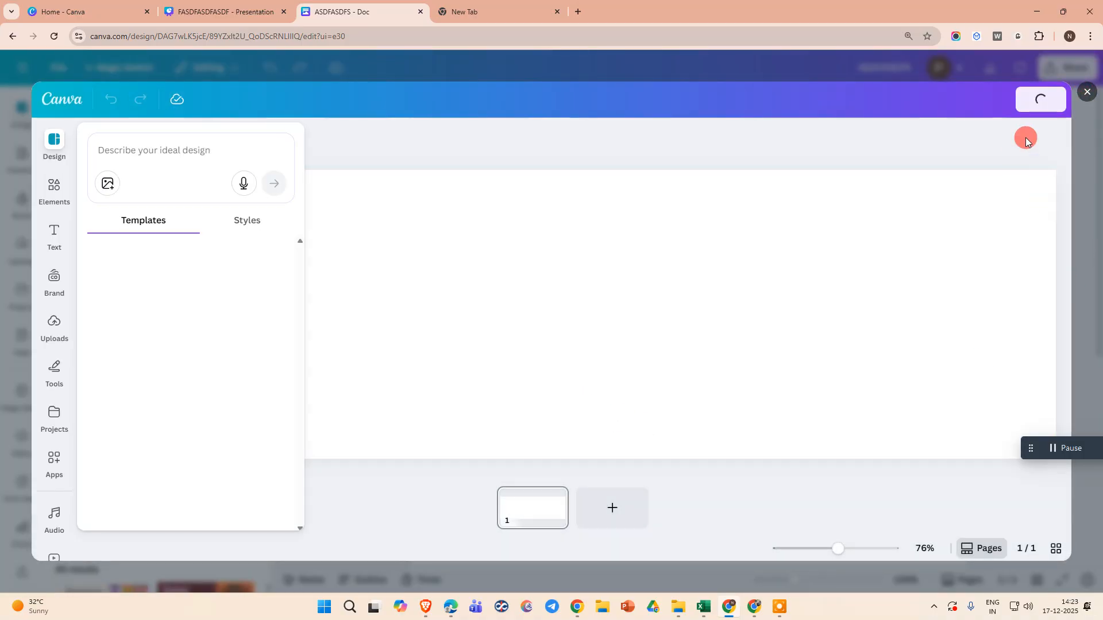
{"action": "left_click", "coordinate": [1086, 98]}
{"action": "left_click", "coordinate": [494, 335]}
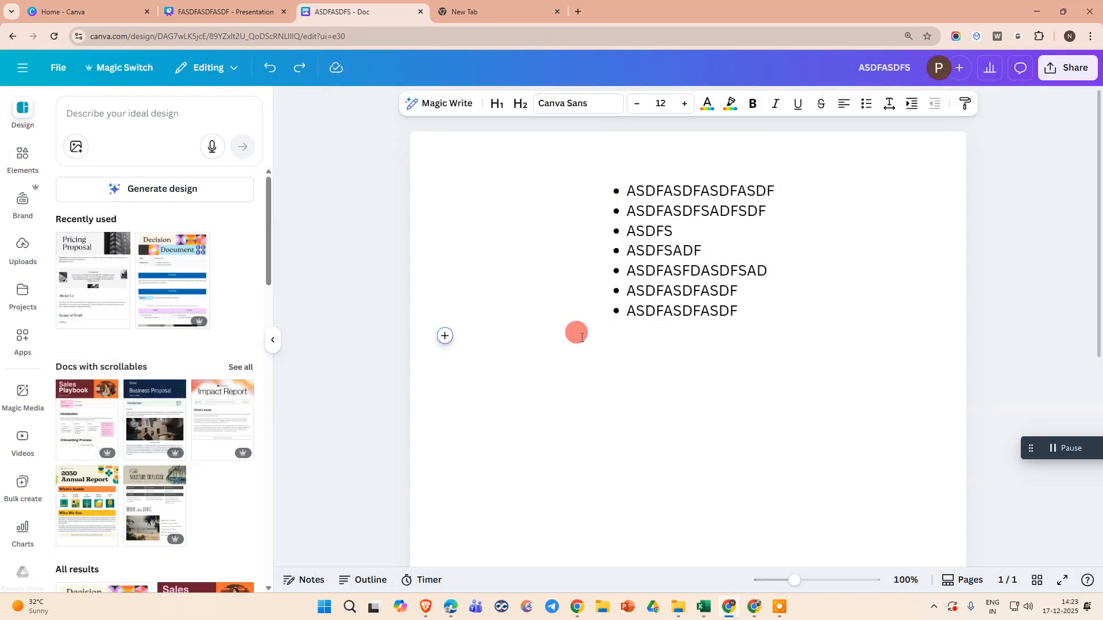
{"action": "scroll", "coordinate": [474, 293], "scroll_direction": "down", "scroll_amount": 4}
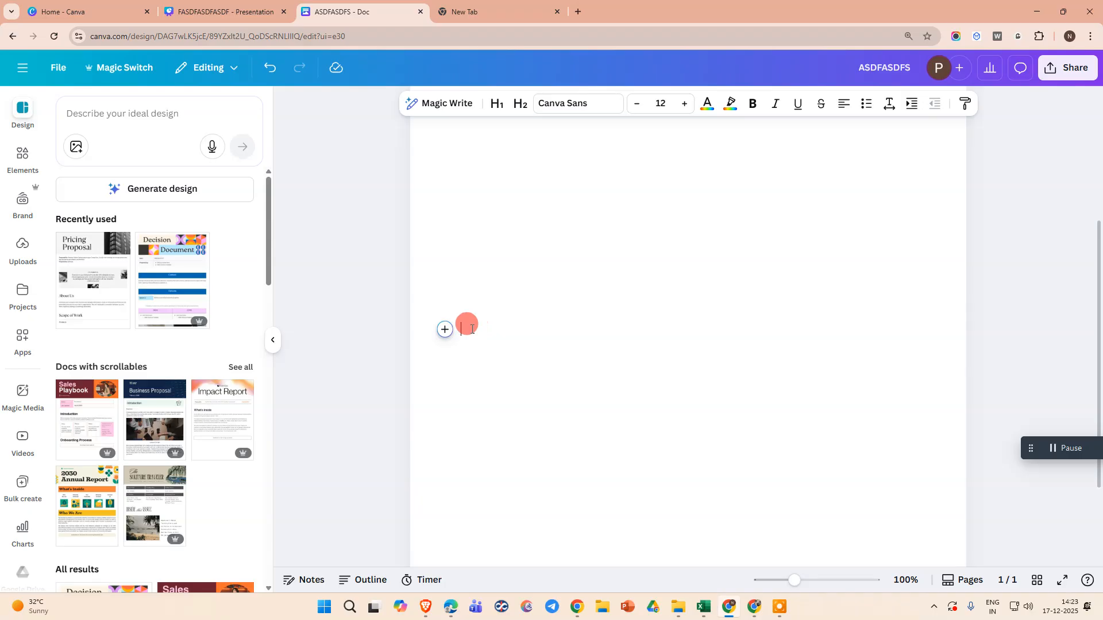
{"action": "left_click", "coordinate": [445, 329]}
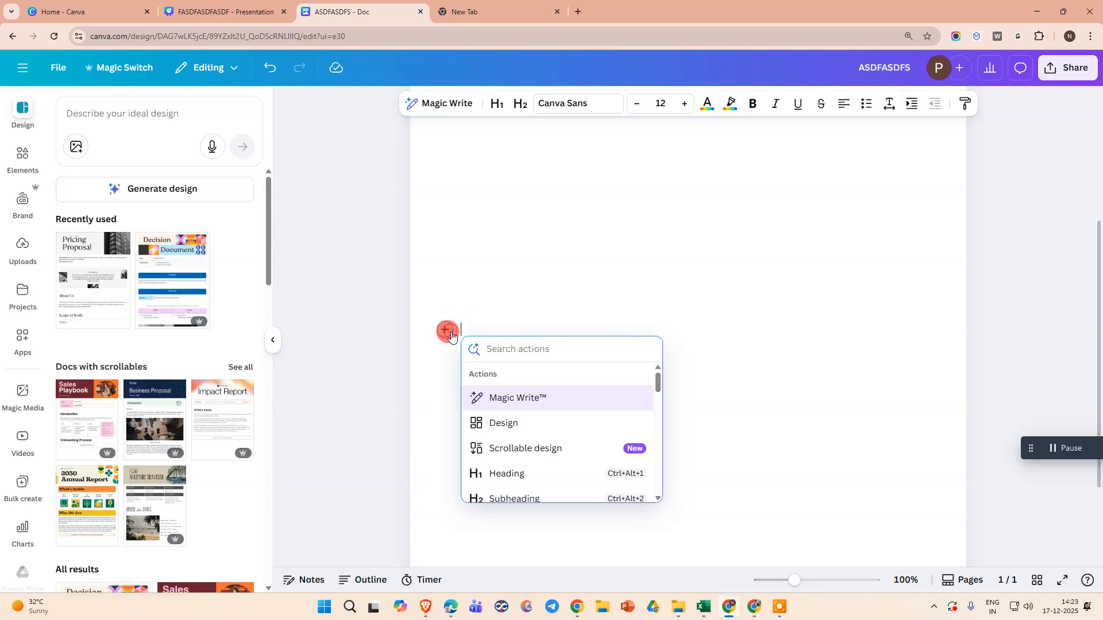
{"action": "left_click", "coordinate": [511, 423]}
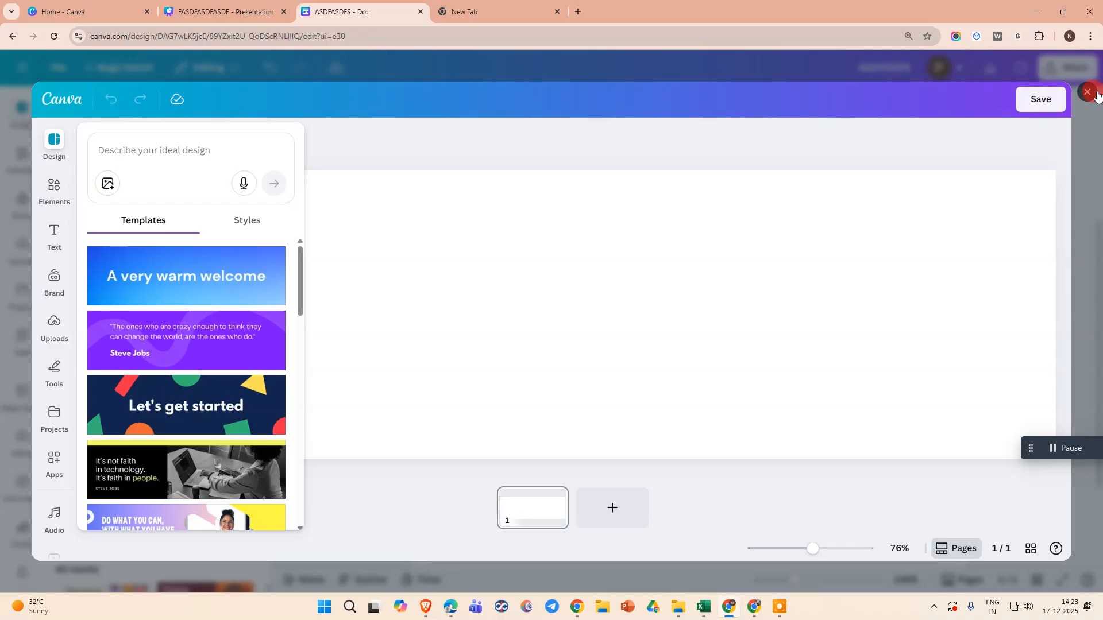
{"action": "left_click", "coordinate": [1095, 94]}
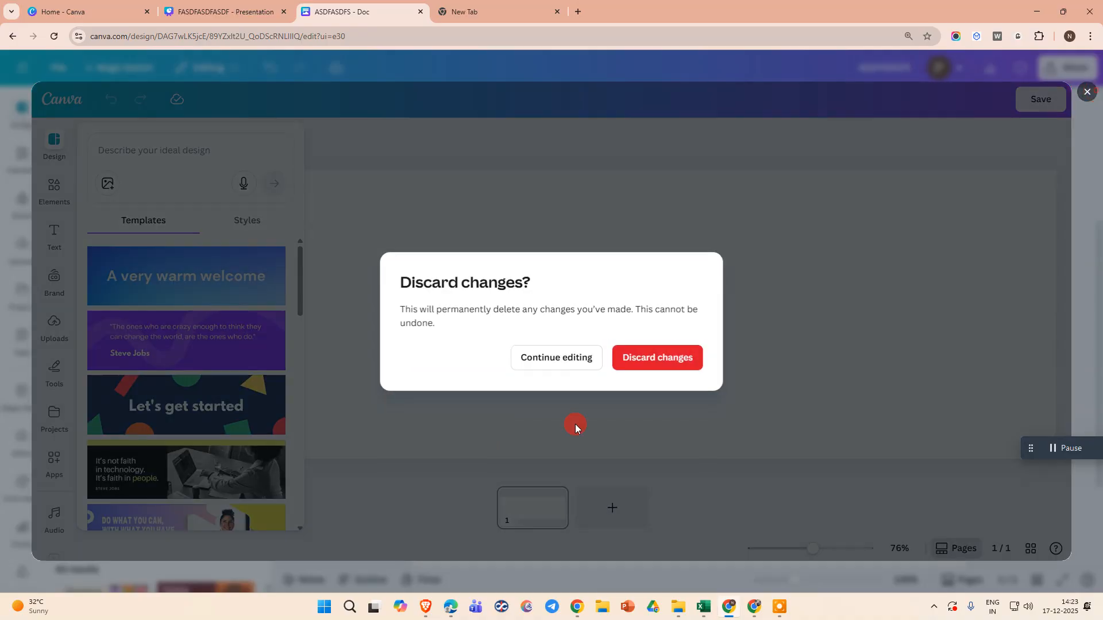
{"action": "left_click", "coordinate": [666, 366]}
{"action": "scroll", "coordinate": [529, 391], "scroll_direction": "up", "scroll_amount": 5}
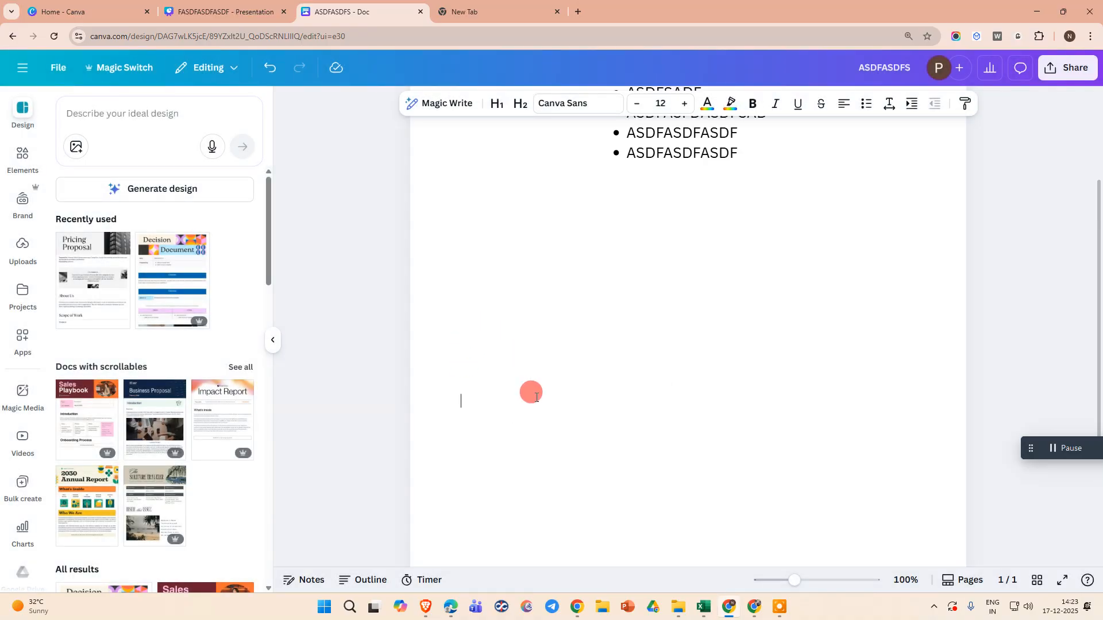